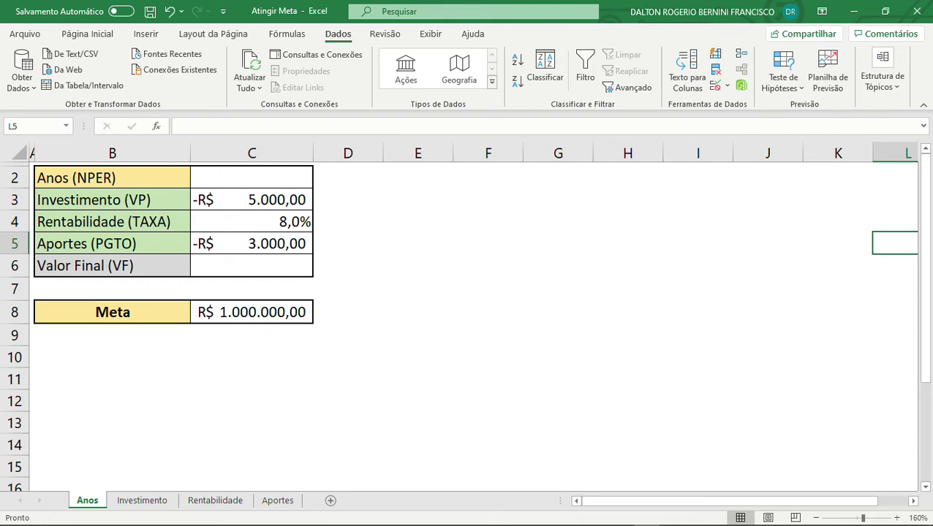
pyautogui.click(697, 244)
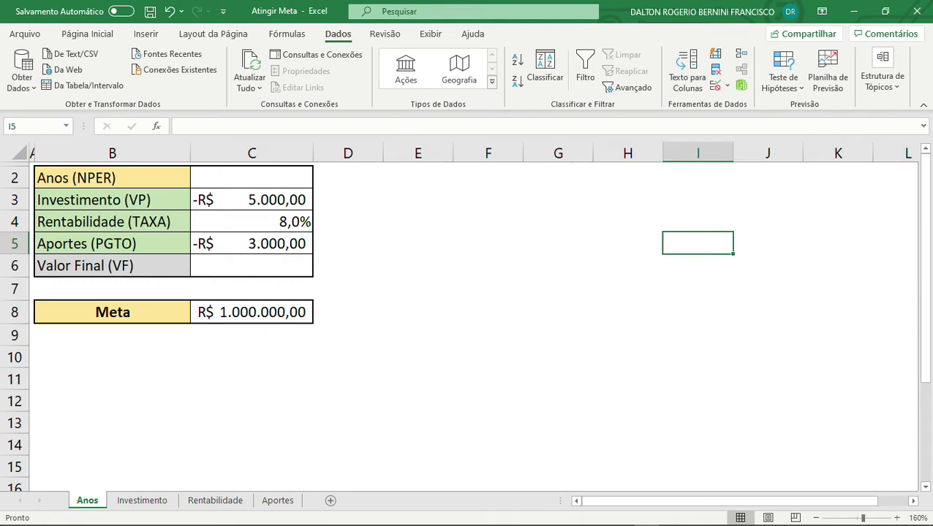
pyautogui.click(628, 244)
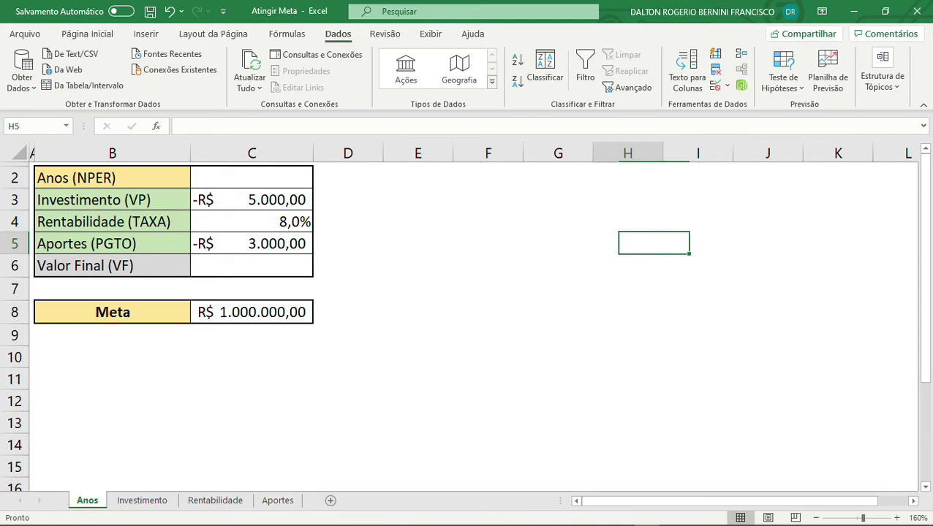
pyautogui.click(628, 290)
pyautogui.click(698, 243)
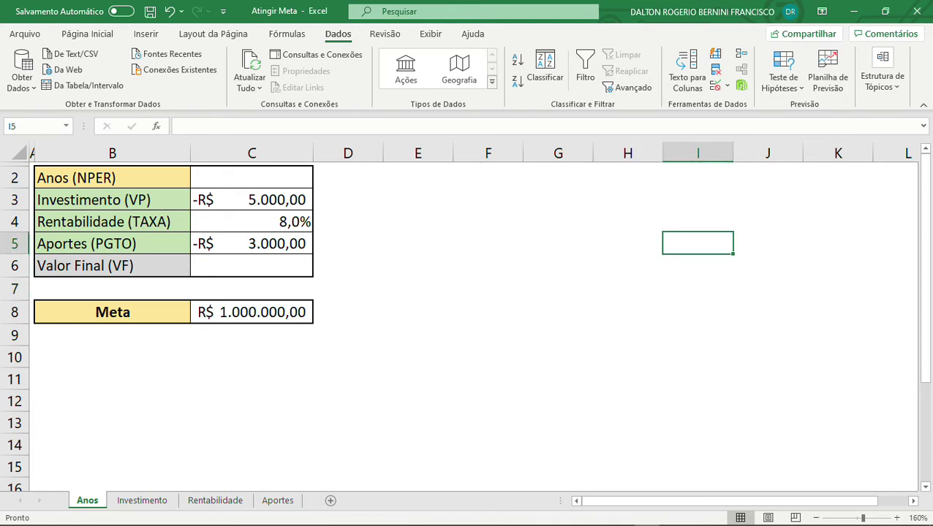
pyautogui.click(628, 244)
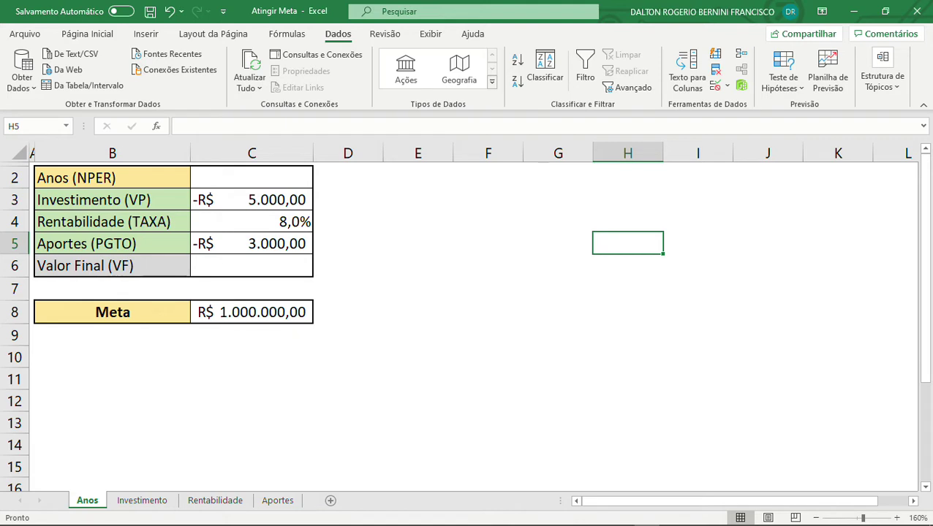
# - Review the investment, rate and contribution values and the row labels of the table on the Anos sheet
pyautogui.click(251, 221)
pyautogui.click(251, 200)
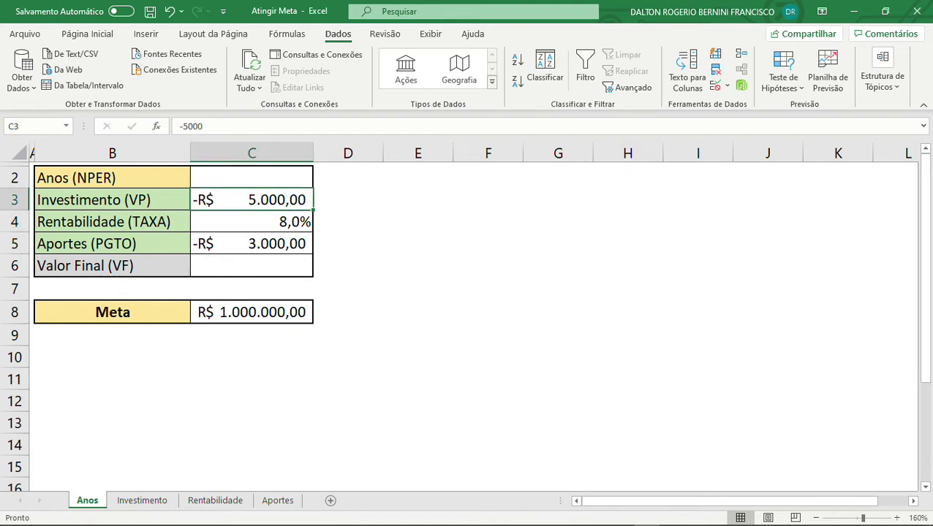
pyautogui.click(251, 244)
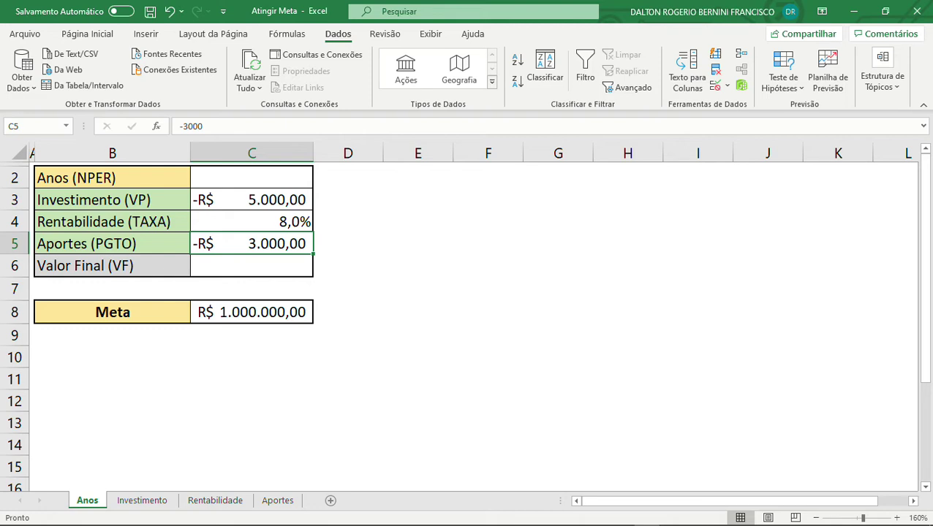
pyautogui.click(348, 243)
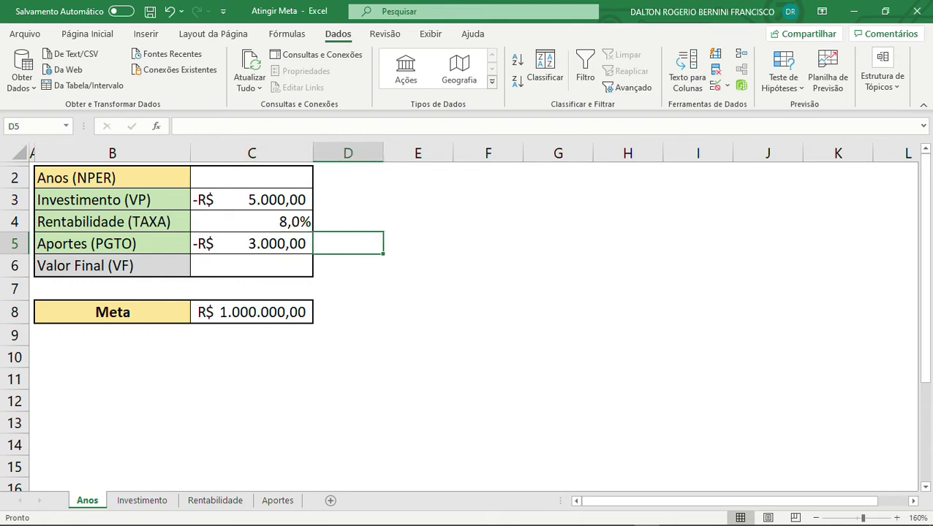
pyautogui.click(112, 178)
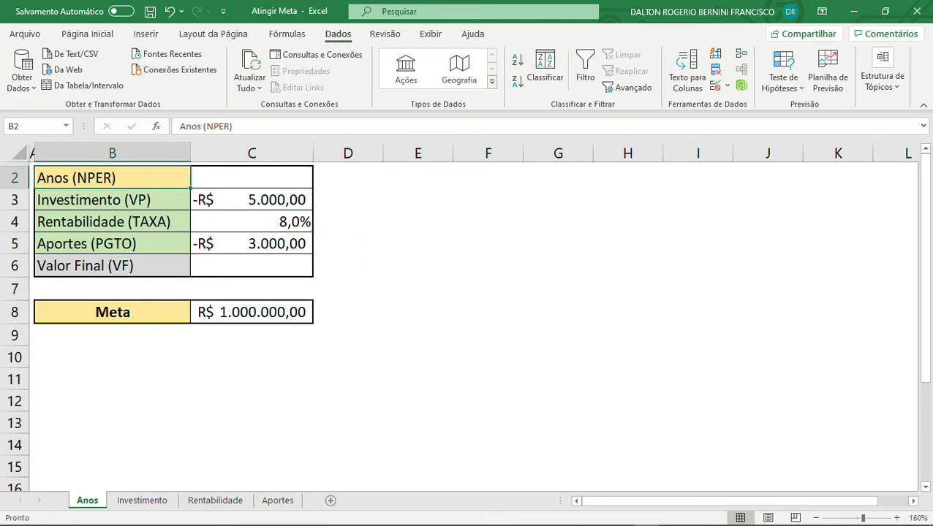
pyautogui.press('Down')
pyautogui.press('Down')
pyautogui.press('Down')
pyautogui.press('Down')
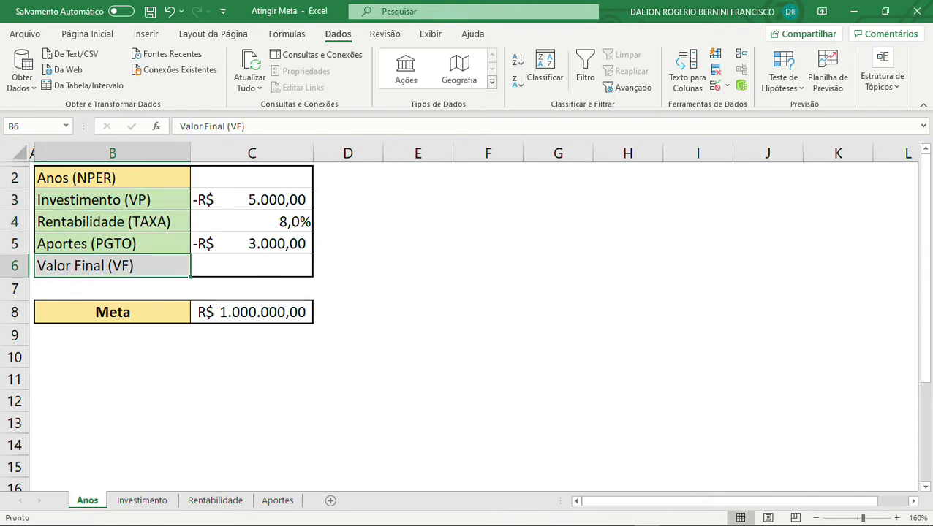
pyautogui.click(418, 288)
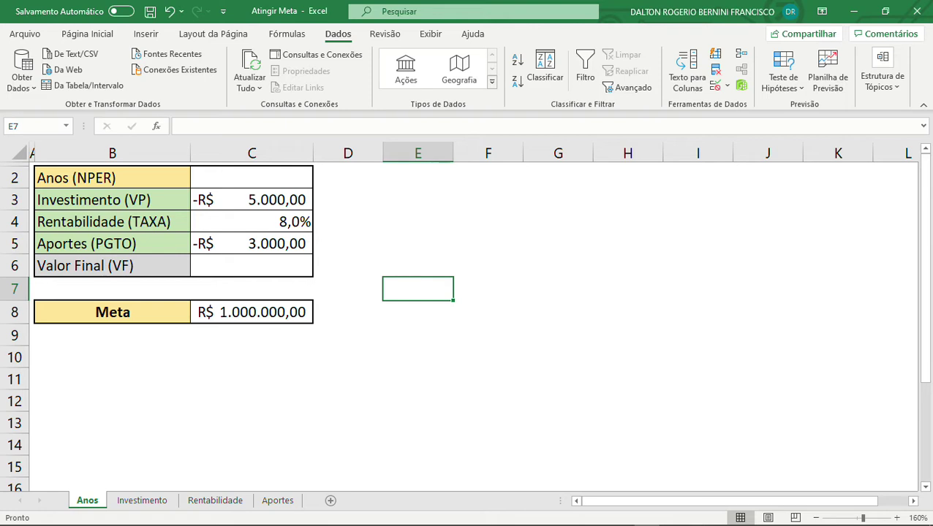
# - Examine the empty Anos (NPER) cell together with the Meta target amount in C8
pyautogui.click(112, 177)
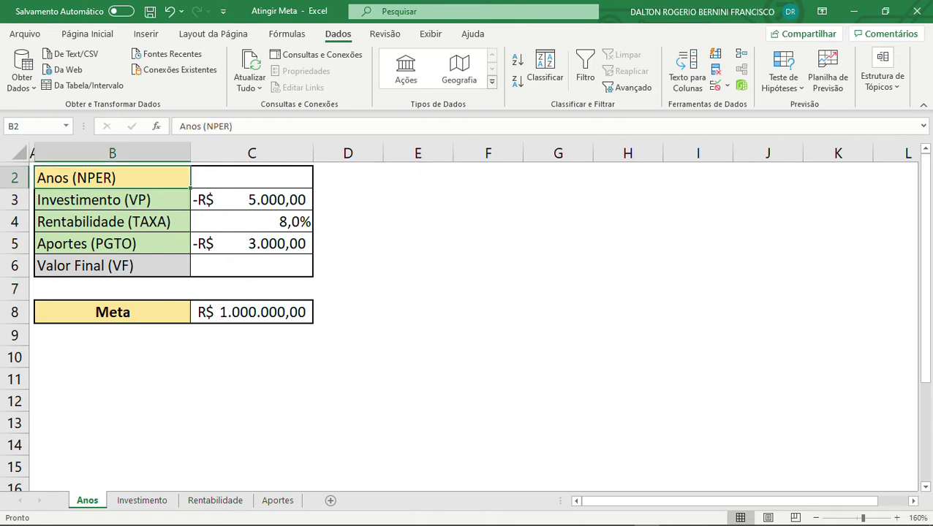
pyautogui.click(252, 178)
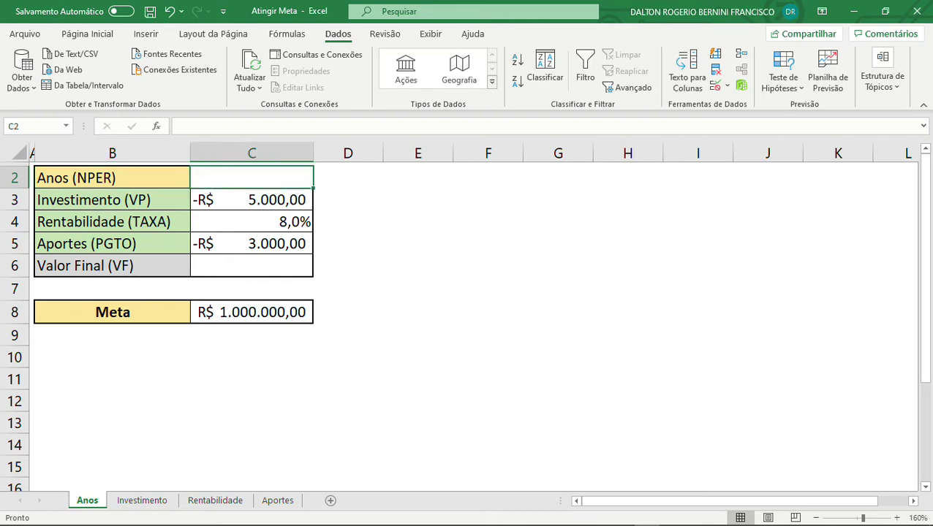
pyautogui.click(112, 178)
pyautogui.click(251, 177)
pyautogui.click(112, 177)
pyautogui.click(251, 178)
pyautogui.click(251, 313)
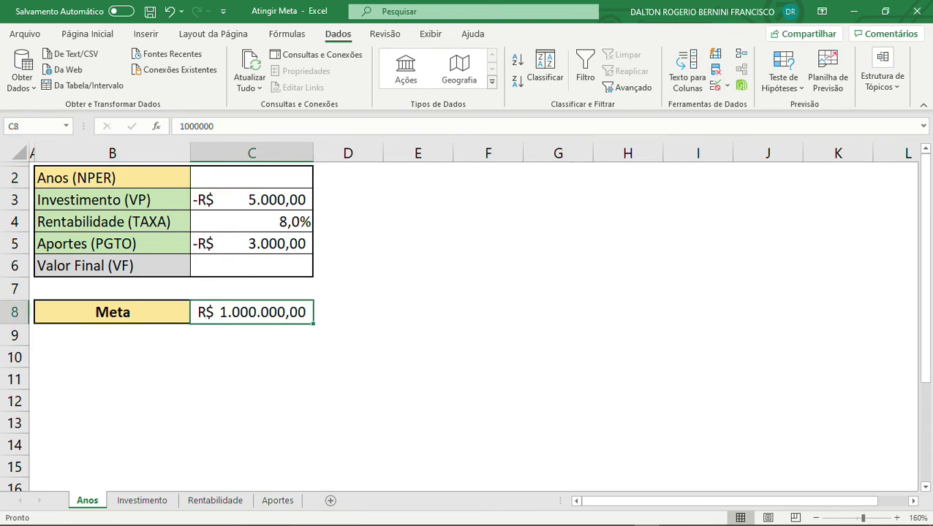
pyautogui.click(252, 178)
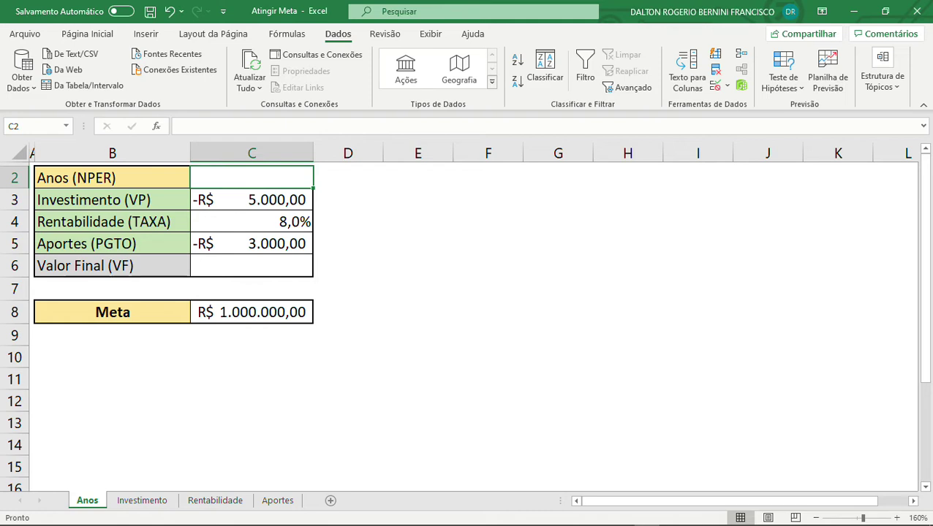
pyautogui.click(252, 312)
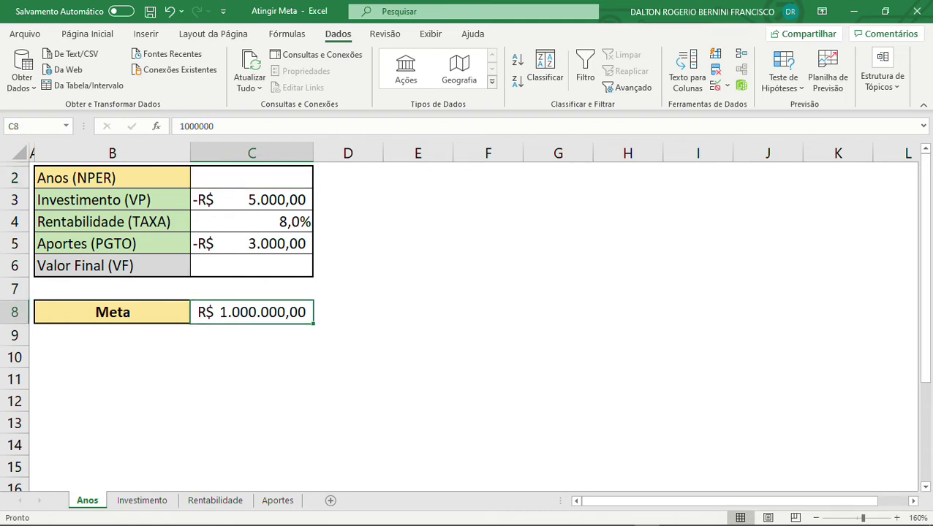
# - Examine the Investimento, Rentabilidade and Aportes inputs and the cells for Anos and Valor Final
pyautogui.click(112, 200)
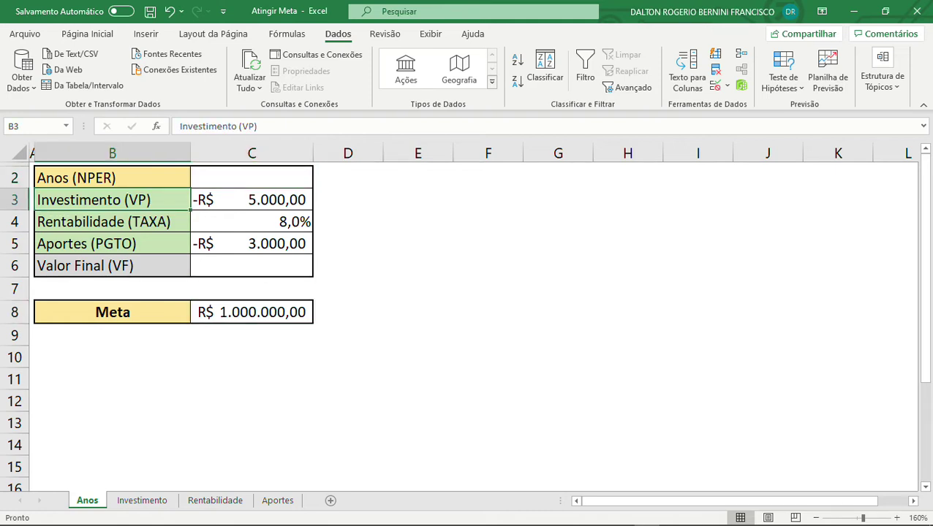
pyautogui.click(251, 200)
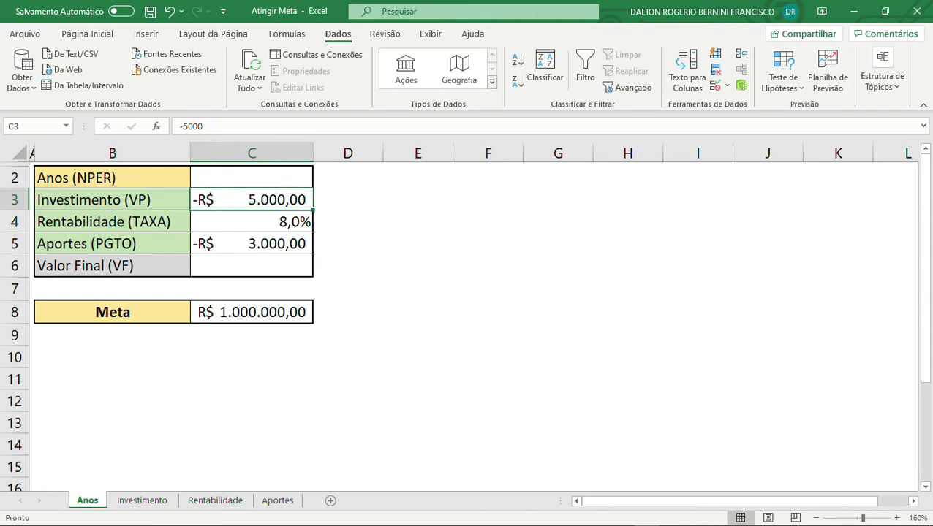
pyautogui.click(112, 199)
pyautogui.click(252, 200)
pyautogui.click(112, 222)
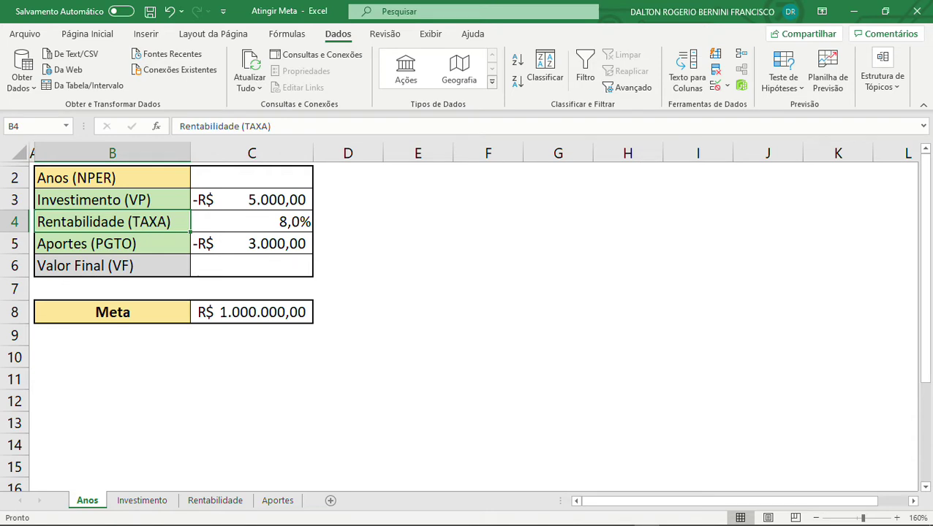
pyautogui.click(252, 222)
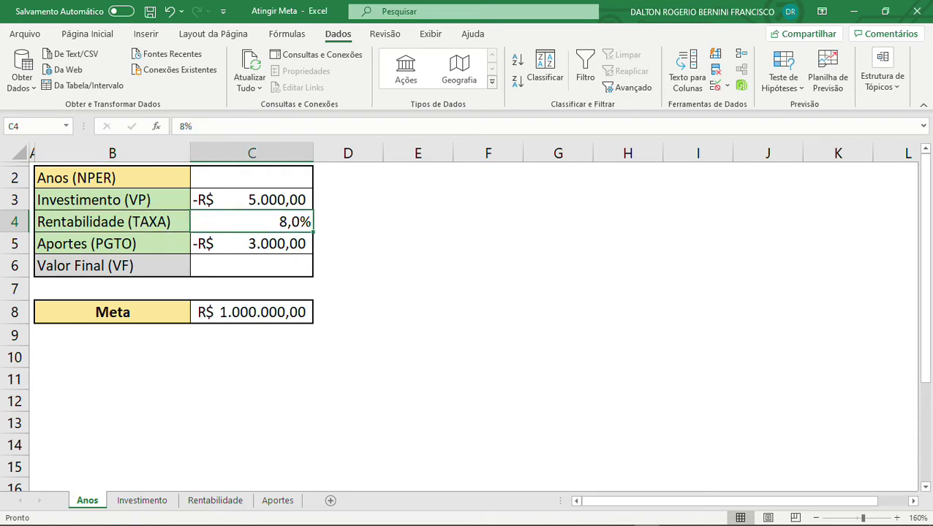
pyautogui.click(112, 244)
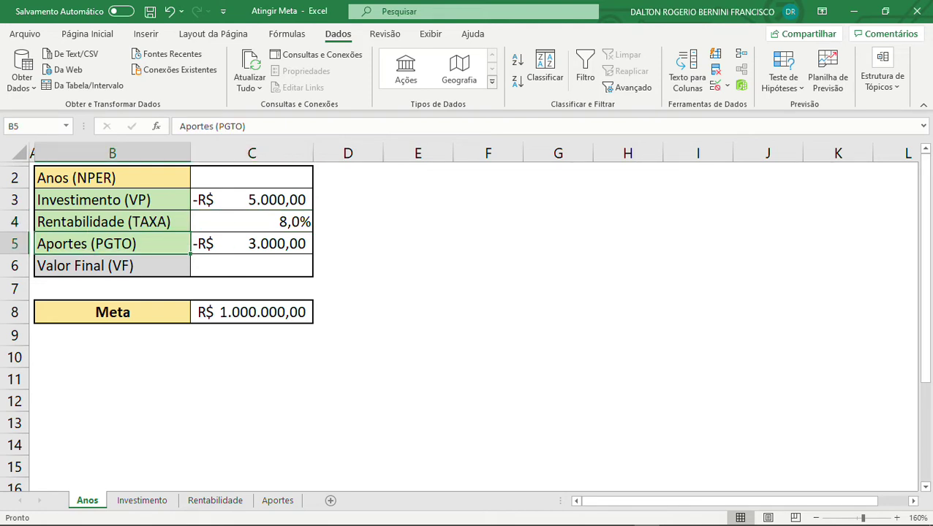
pyautogui.click(251, 244)
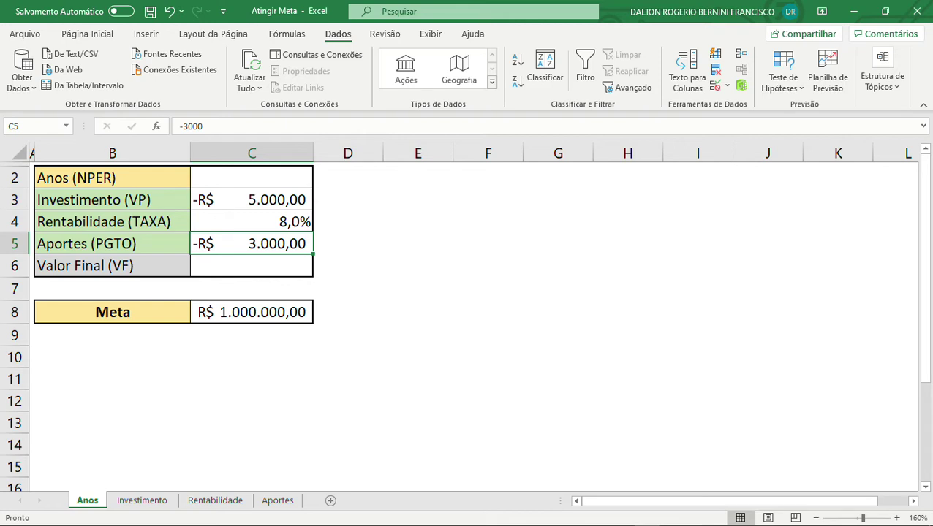
pyautogui.click(251, 266)
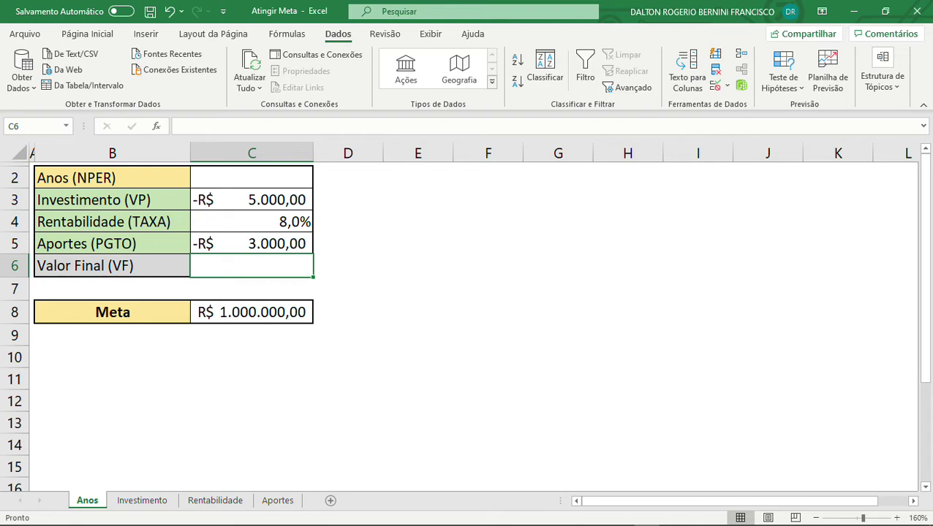
pyautogui.click(252, 178)
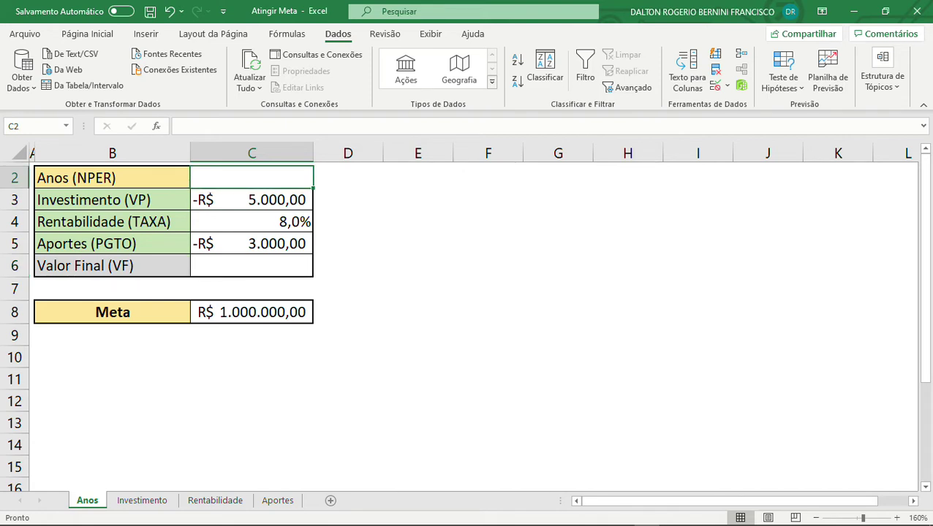
pyautogui.click(252, 266)
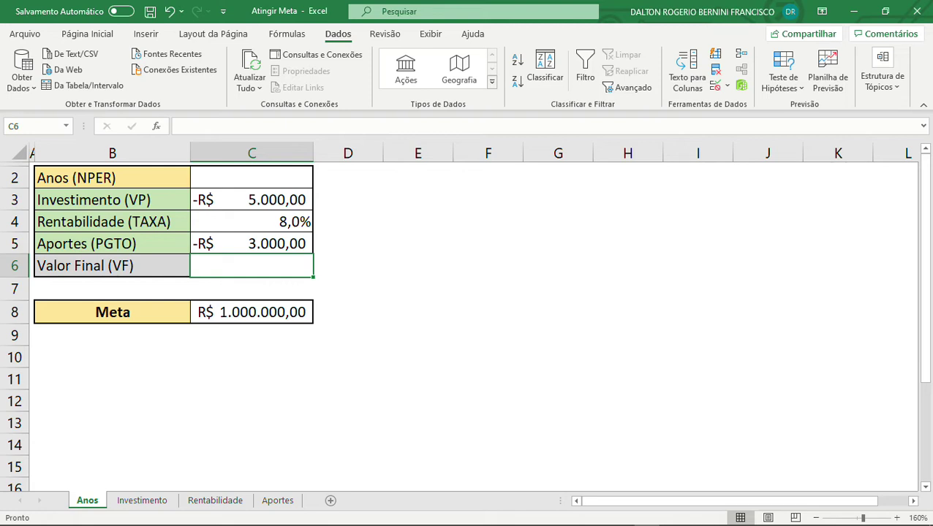
pyautogui.click(252, 199)
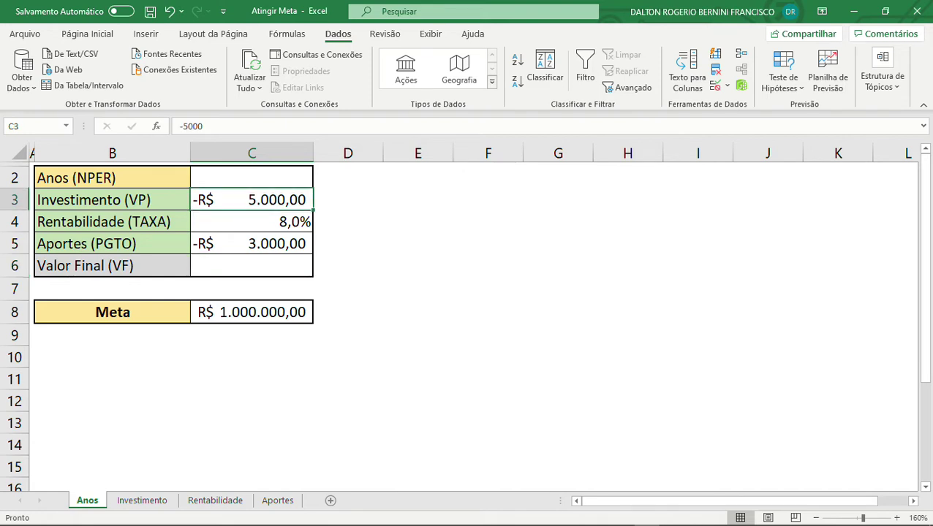
pyautogui.click(251, 221)
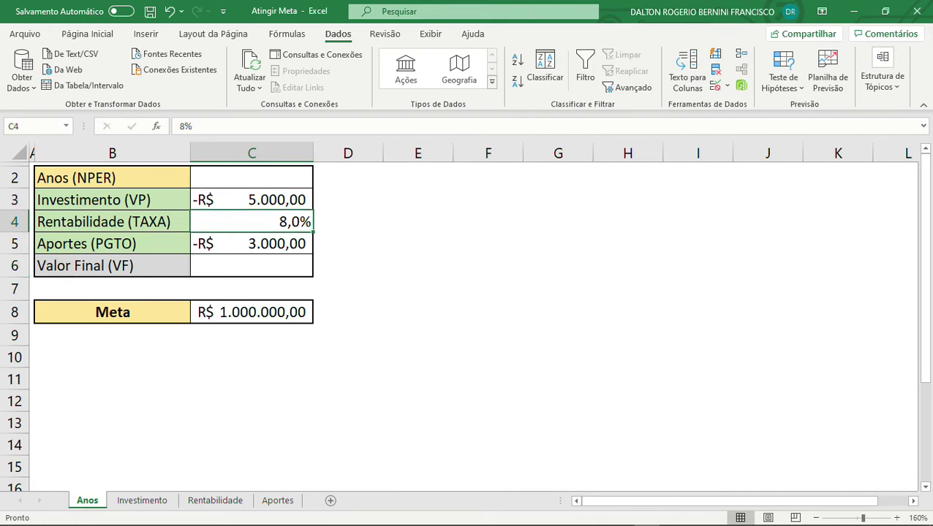
pyautogui.click(252, 244)
pyautogui.click(252, 266)
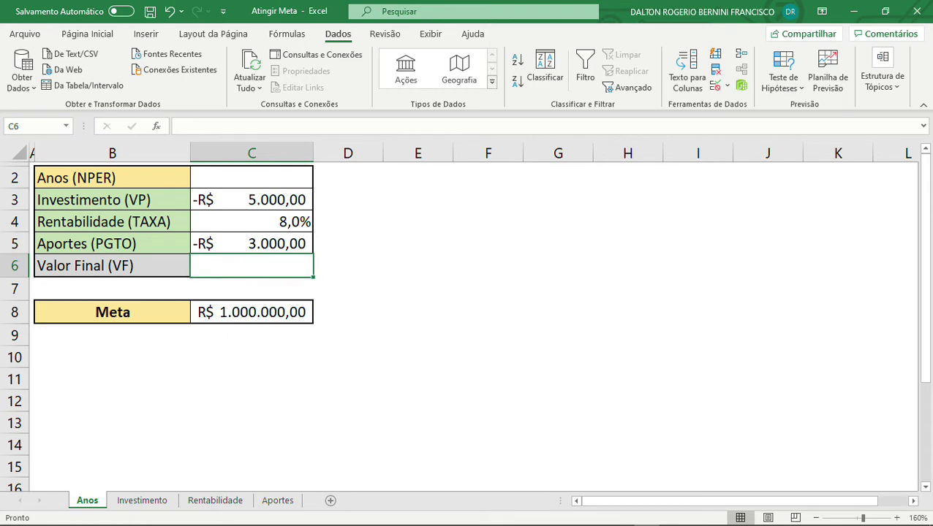
# - Enter 1 as the provisional number of years for Anos (NPER) in cell C2
pyautogui.click(251, 178)
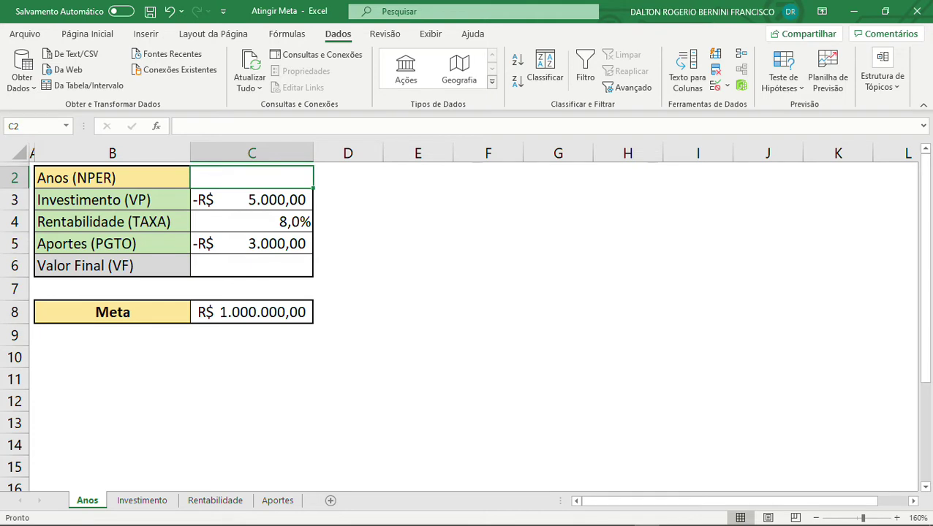
pyautogui.write('1')
pyautogui.press('Return')
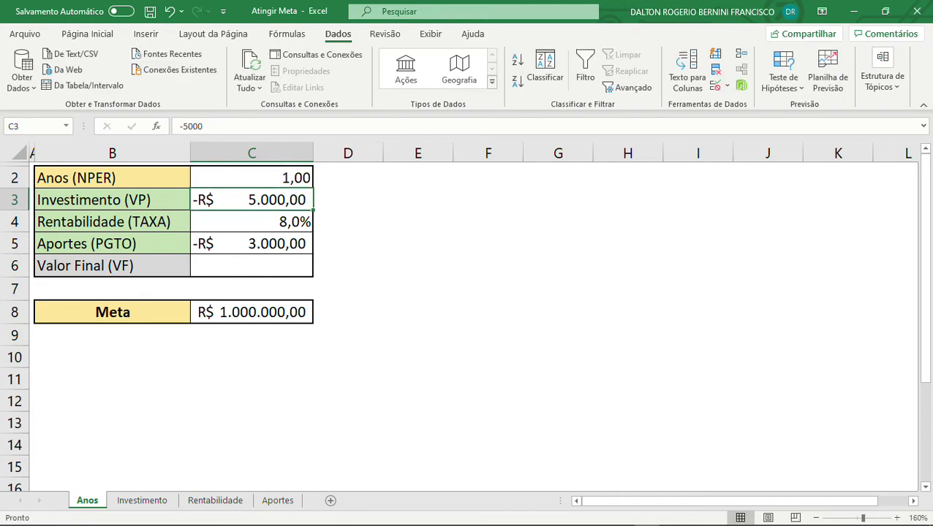
pyautogui.click(251, 178)
pyautogui.click(252, 312)
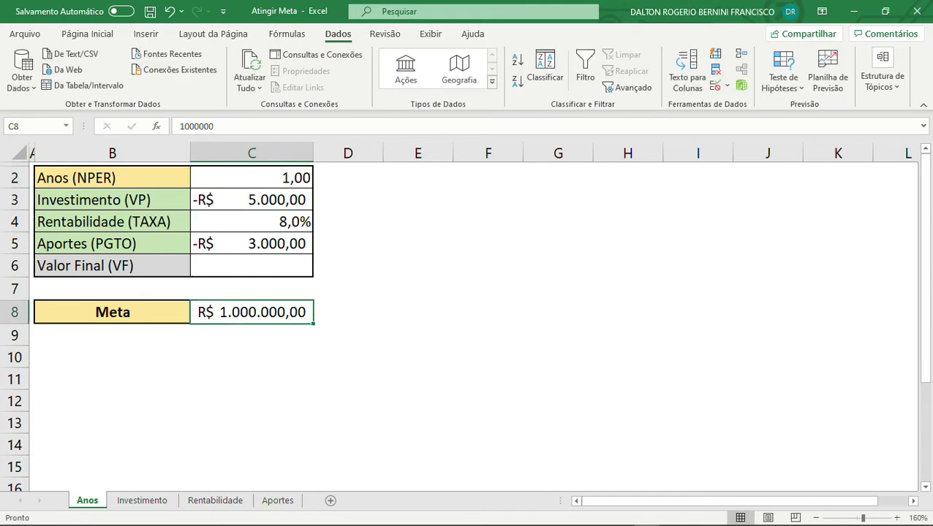
pyautogui.click(252, 177)
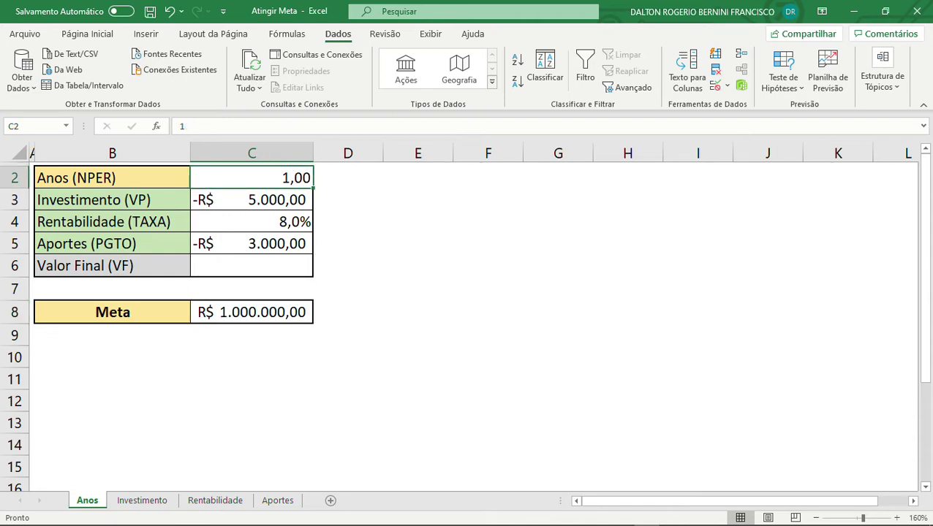
# - Calculate Valor Final (VF) in C6 with the formula =VF(C4;C2;C5;C3), using the rate, years, contributions and initial investment
pyautogui.click(252, 265)
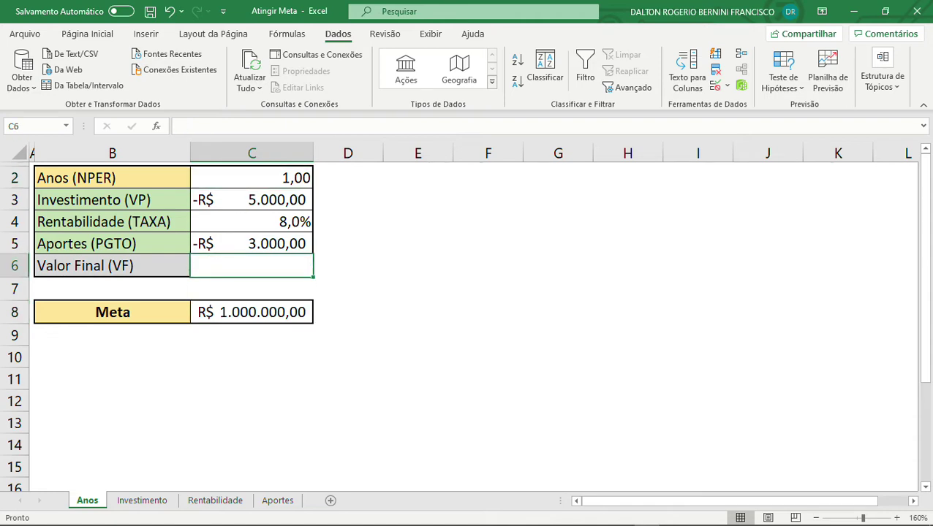
pyautogui.write('=')
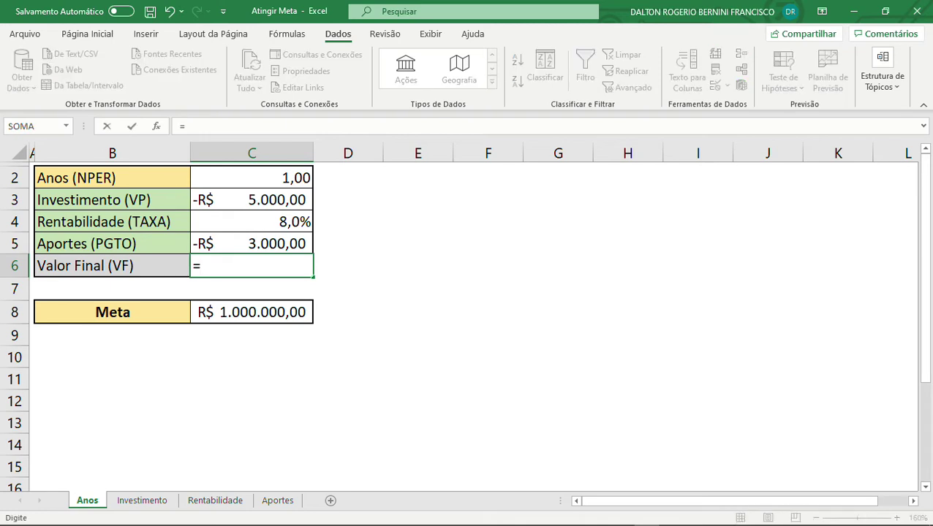
pyautogui.write('vf')
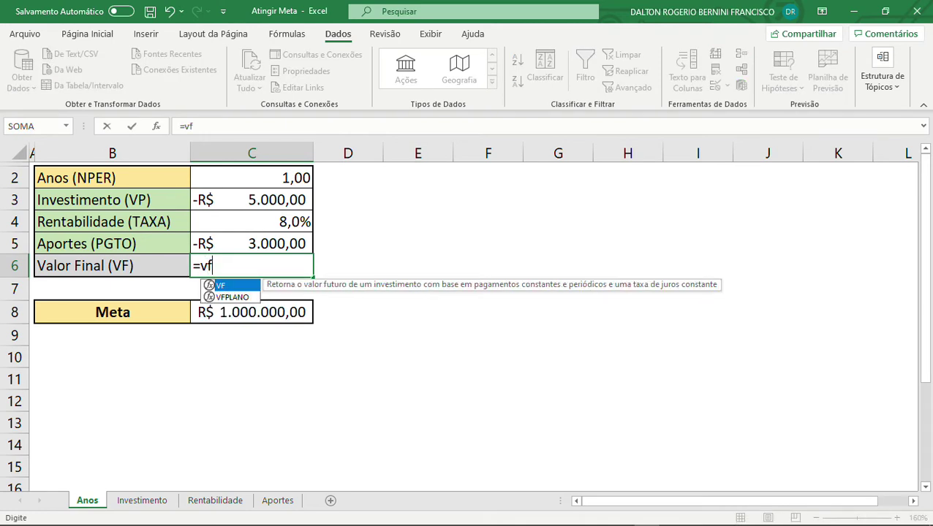
pyautogui.write('(')
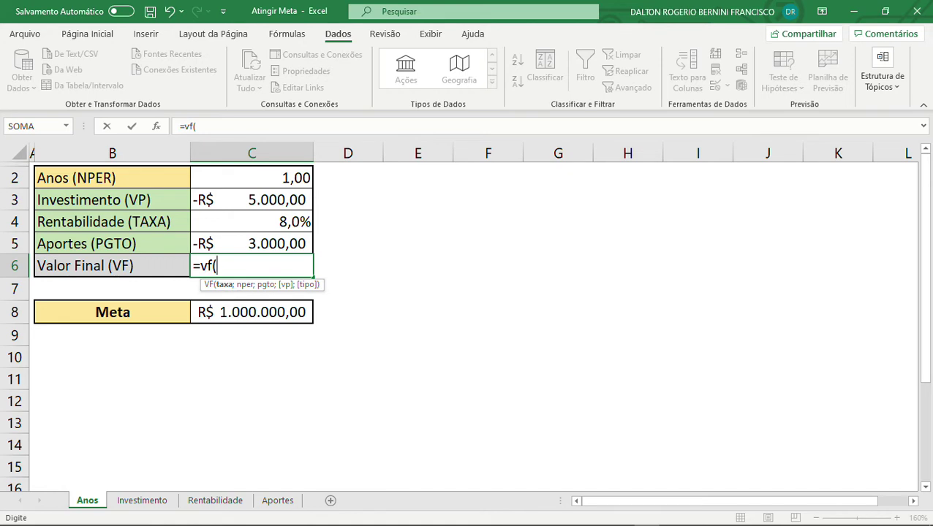
pyautogui.click(252, 221)
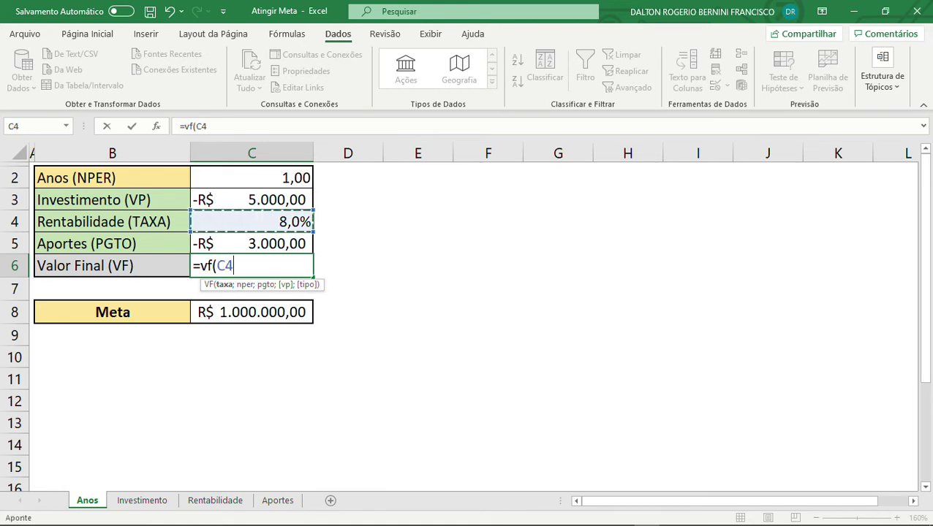
pyautogui.write(';')
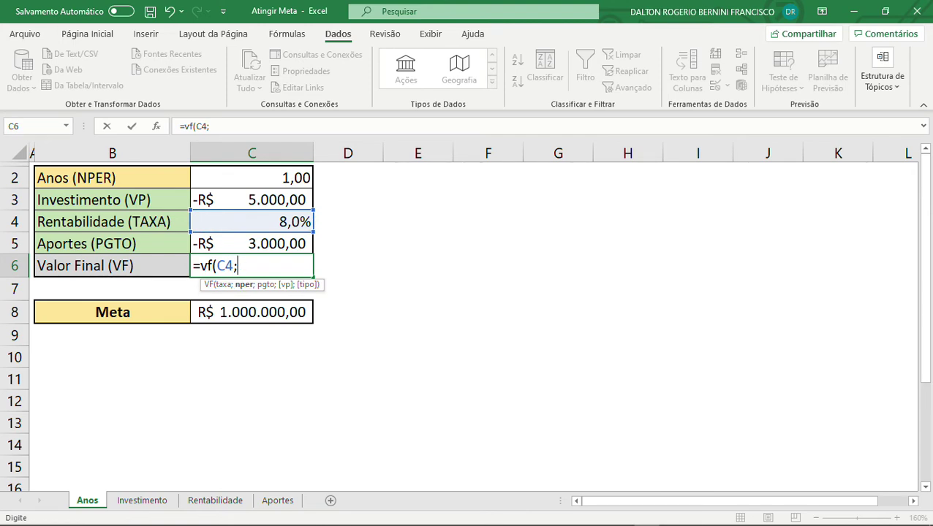
pyautogui.click(252, 178)
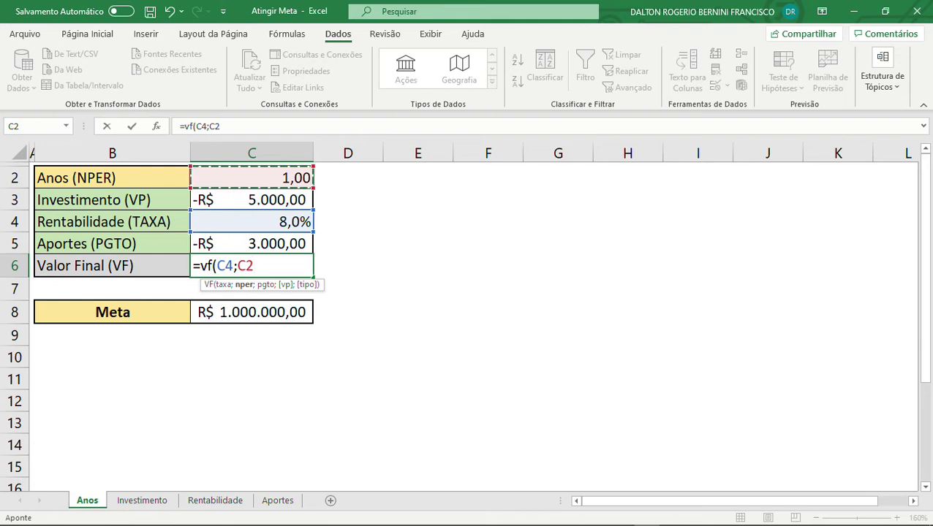
pyautogui.write(';')
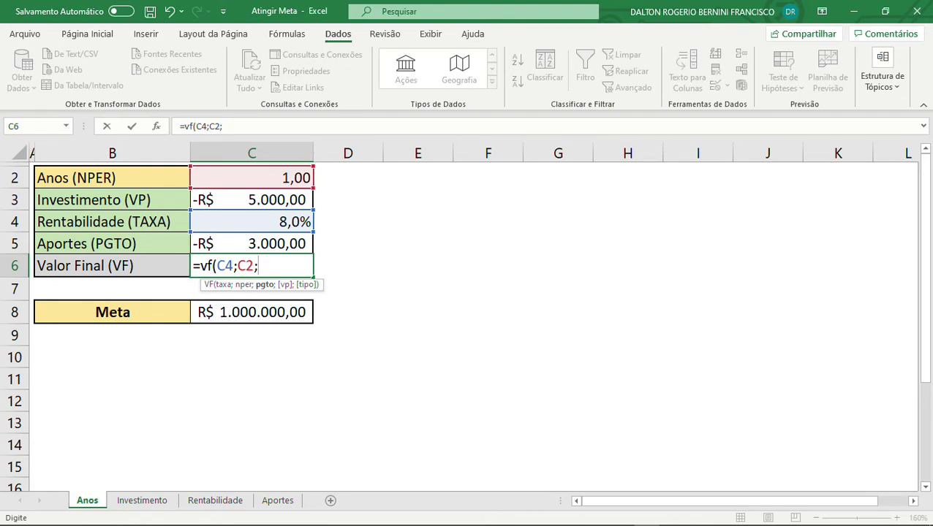
pyautogui.press('Up')
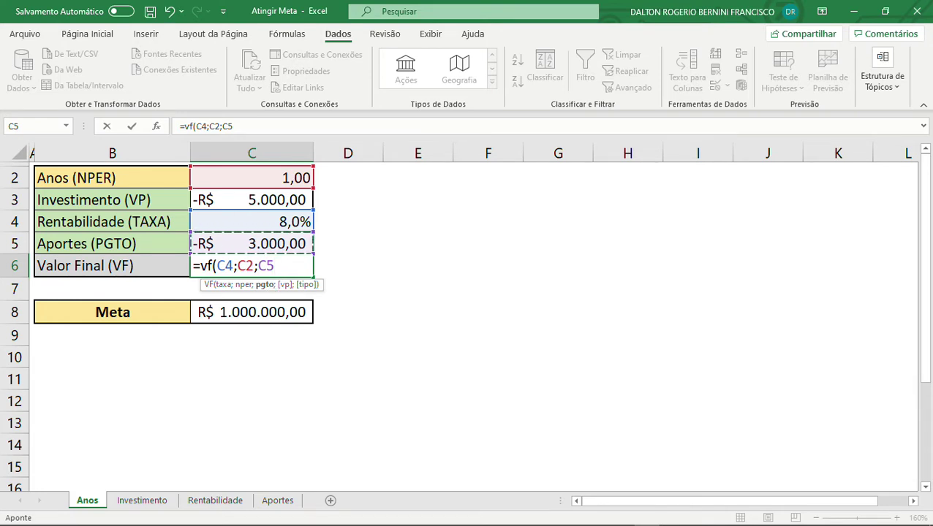
pyautogui.write(';')
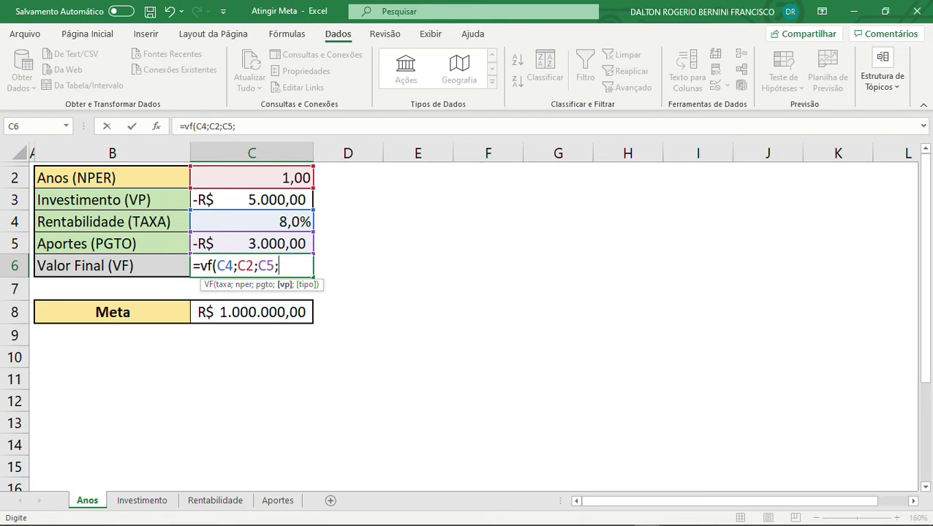
pyautogui.click(251, 199)
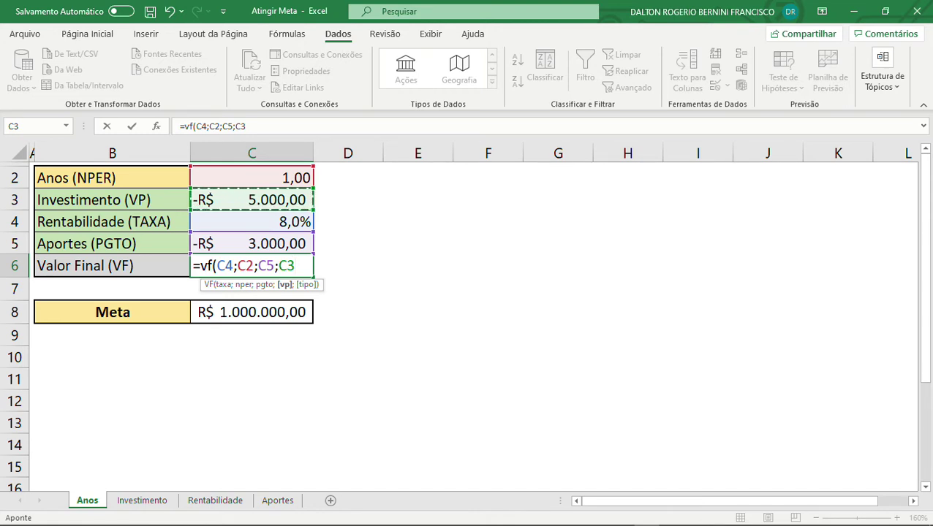
pyautogui.write(')')
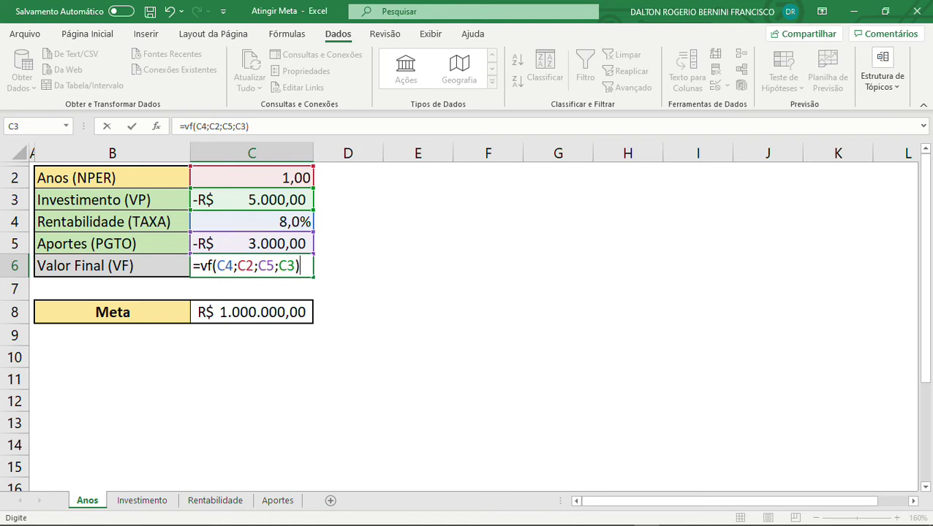
pyautogui.press('Return')
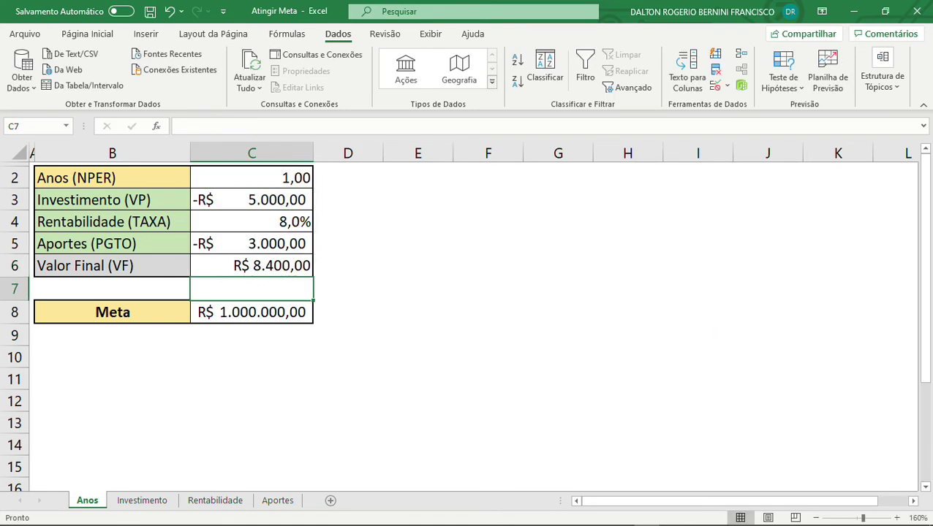
# - Try 10 years in the Anos (NPER) cell C2 and check the recalculated Valor Final in C6
pyautogui.click(252, 200)
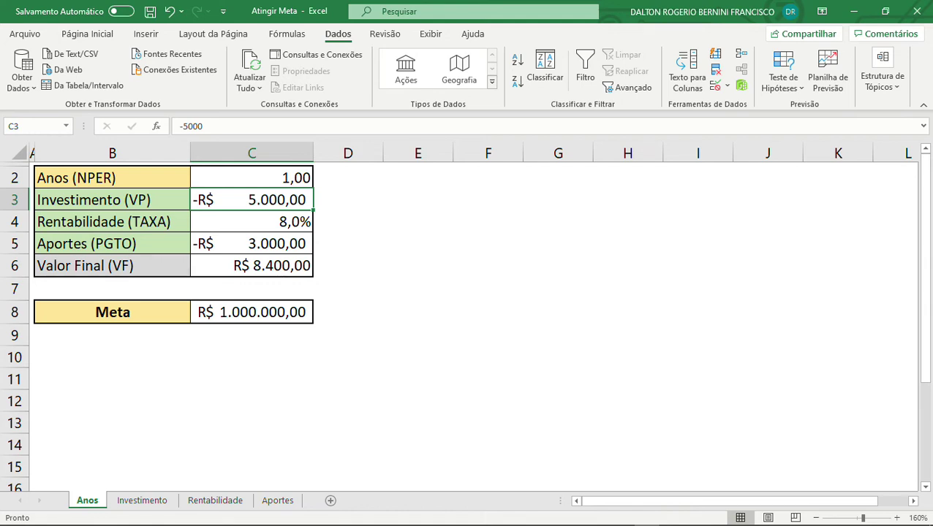
pyautogui.click(251, 266)
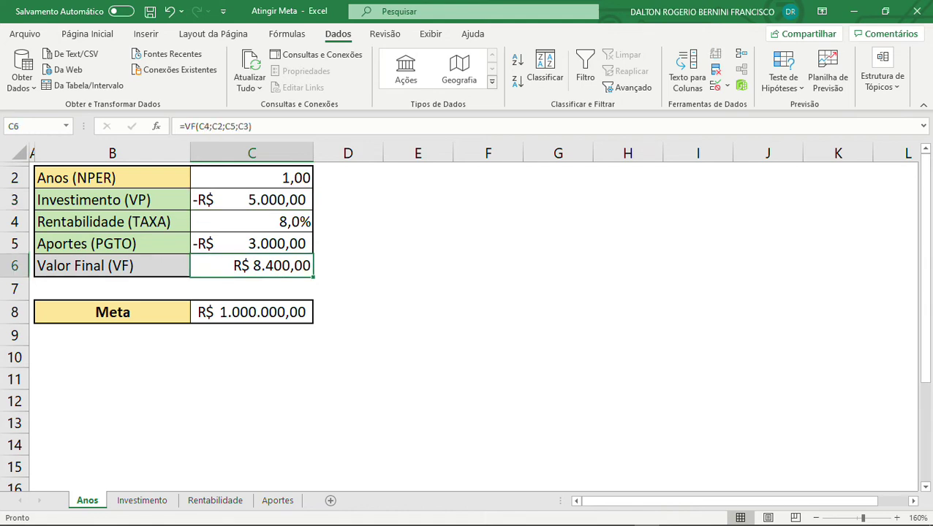
pyautogui.click(252, 177)
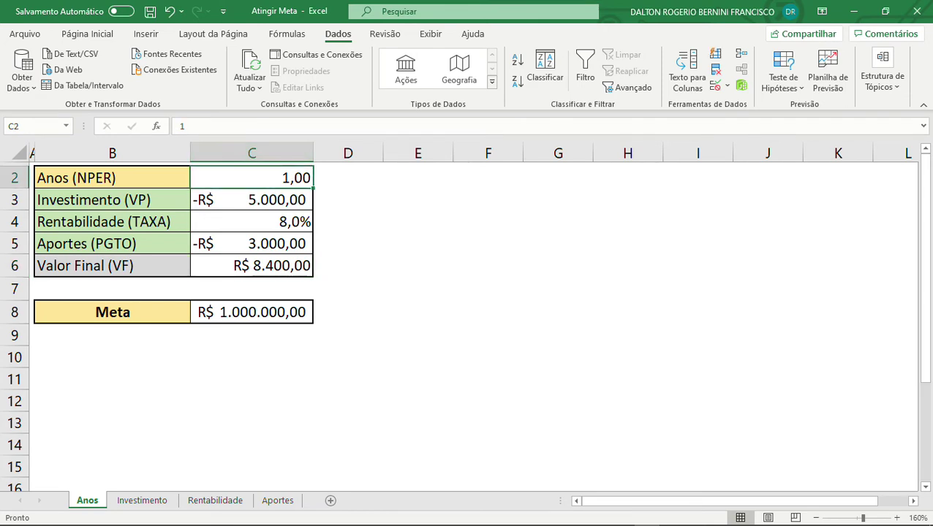
pyautogui.write('10')
pyautogui.press('Return')
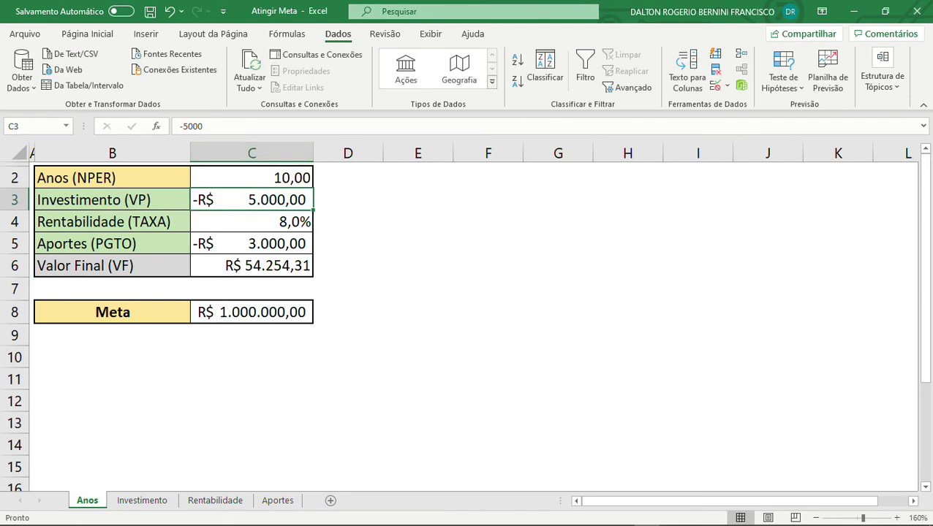
pyautogui.click(252, 265)
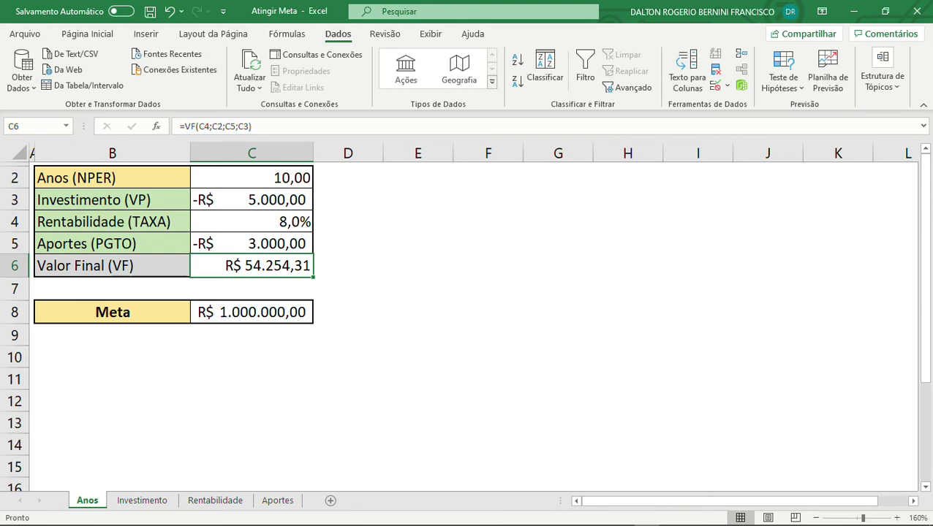
# - Return Anos (NPER) in C2 to 1 and check the Valor Final formula cell again
pyautogui.click(251, 178)
pyautogui.write('1')
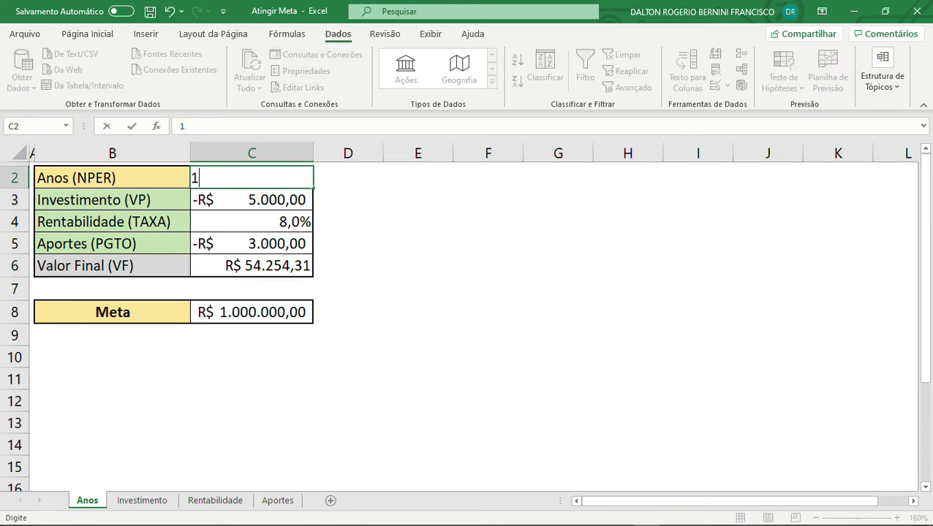
pyautogui.press('Return')
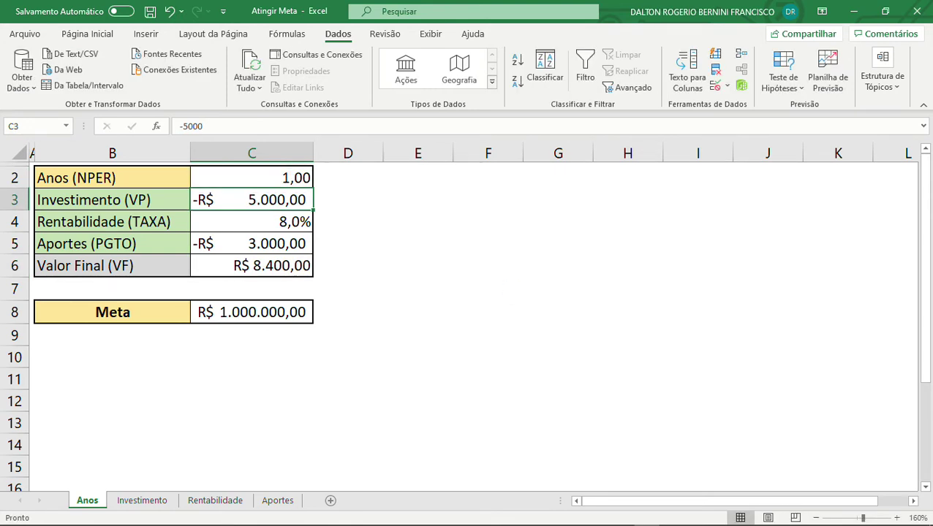
pyautogui.click(251, 266)
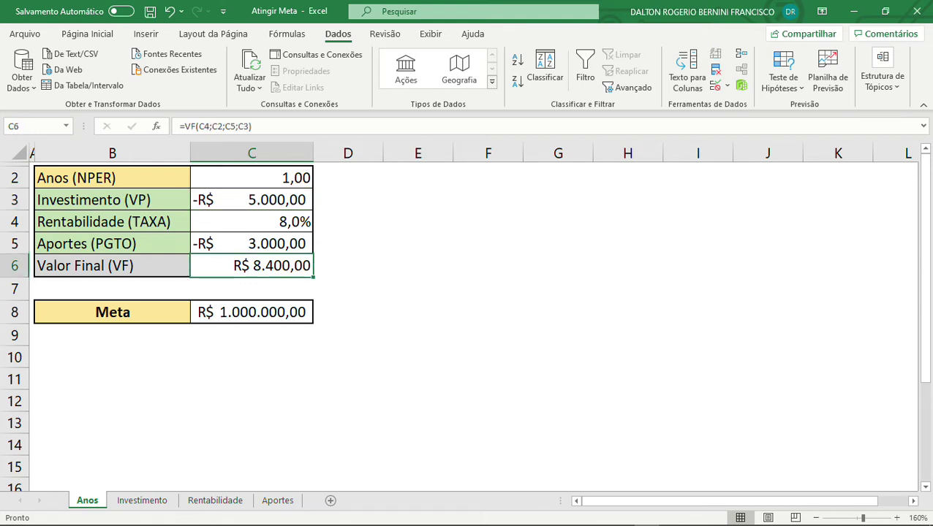
# - Set Anos (NPER) in C2 to 10 again and compare the Valor Final in C6
pyautogui.click(251, 177)
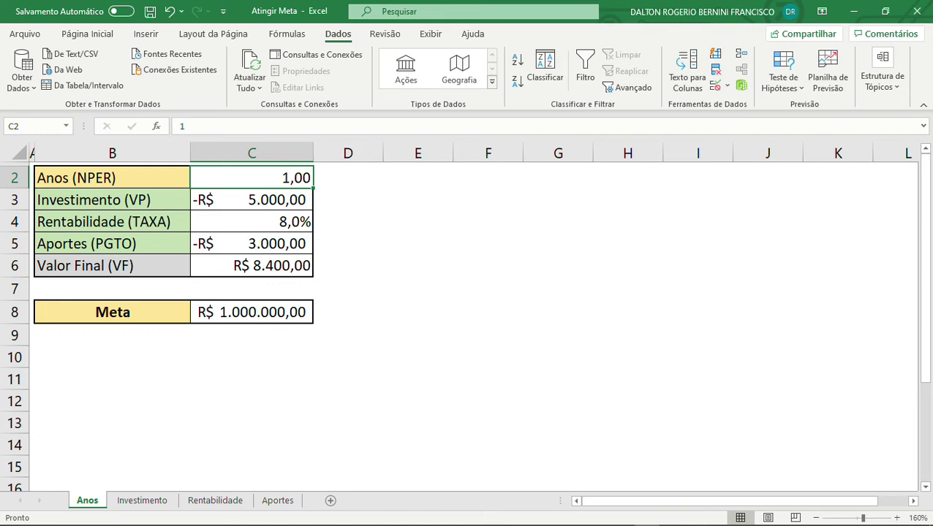
pyautogui.write('10')
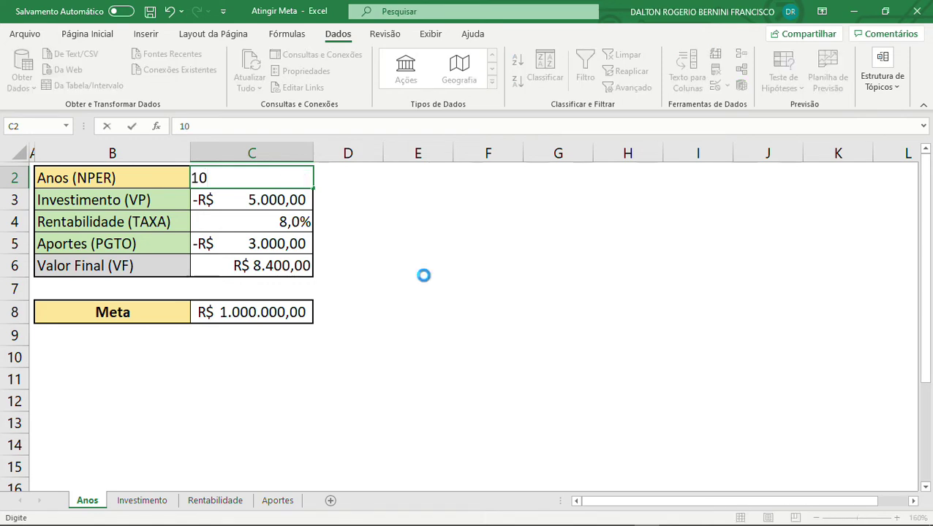
pyautogui.press('Return')
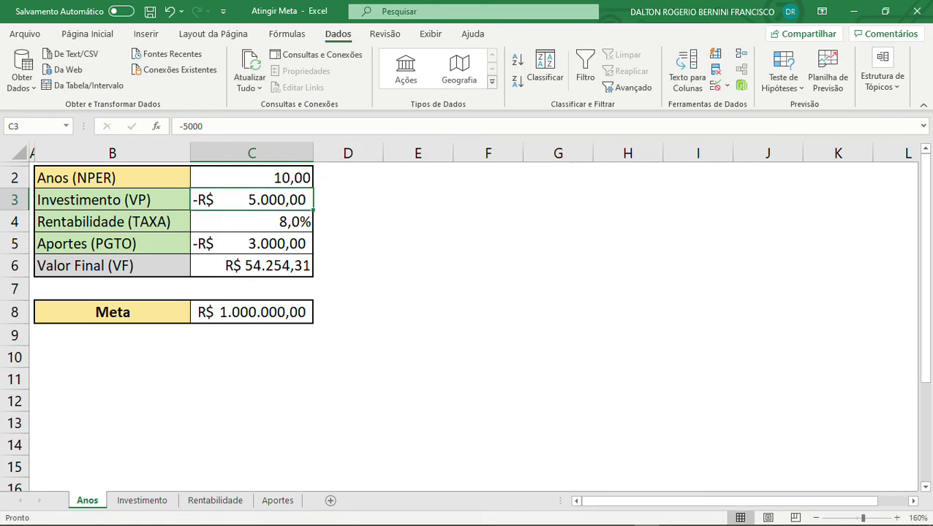
pyautogui.click(252, 266)
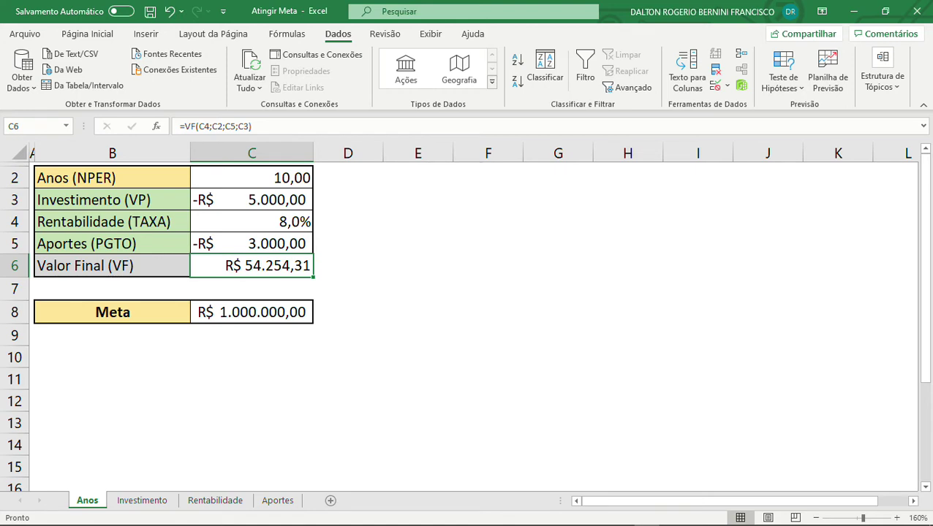
# - Review the years, investment, rate and contribution values against the Meta amount in C8
pyautogui.click(252, 178)
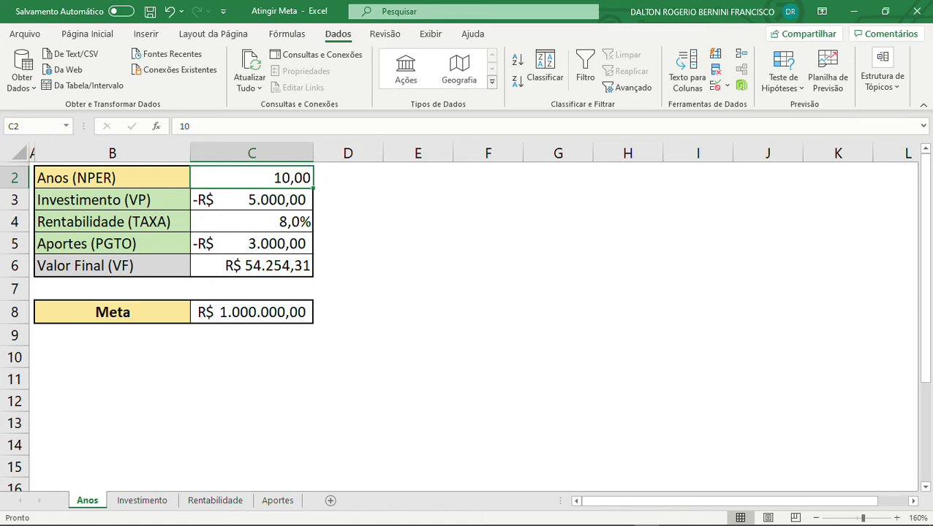
pyautogui.press('Down')
pyautogui.press('Down')
pyautogui.press('Down')
pyautogui.press('Down')
pyautogui.press('Down')
pyautogui.press('Down')
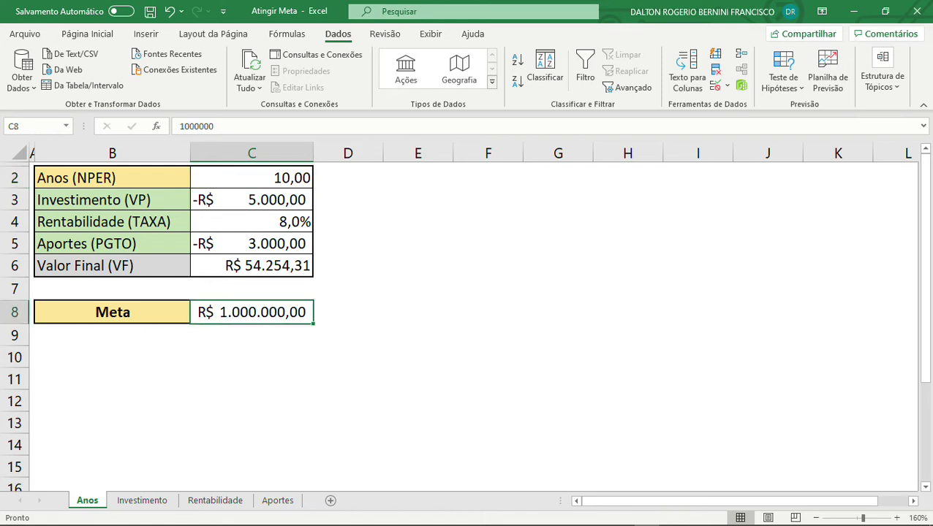
pyautogui.click(251, 200)
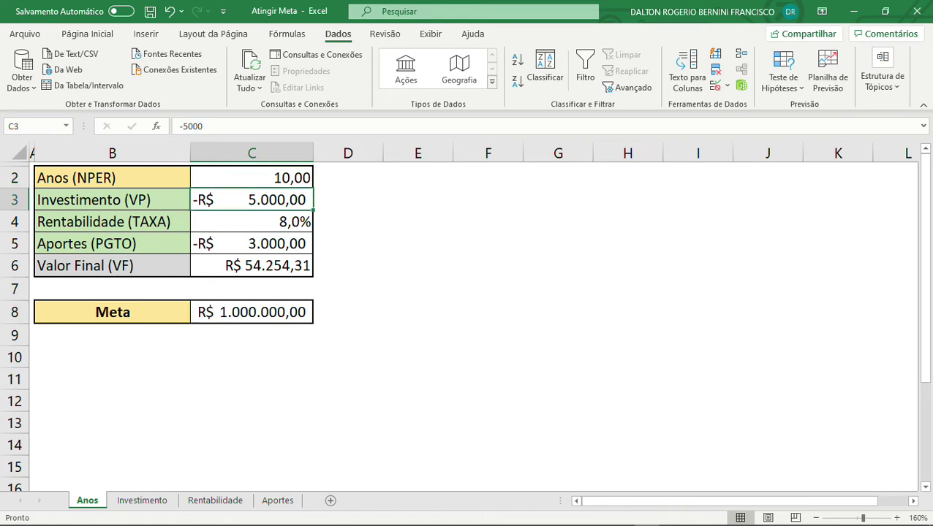
pyautogui.click(251, 221)
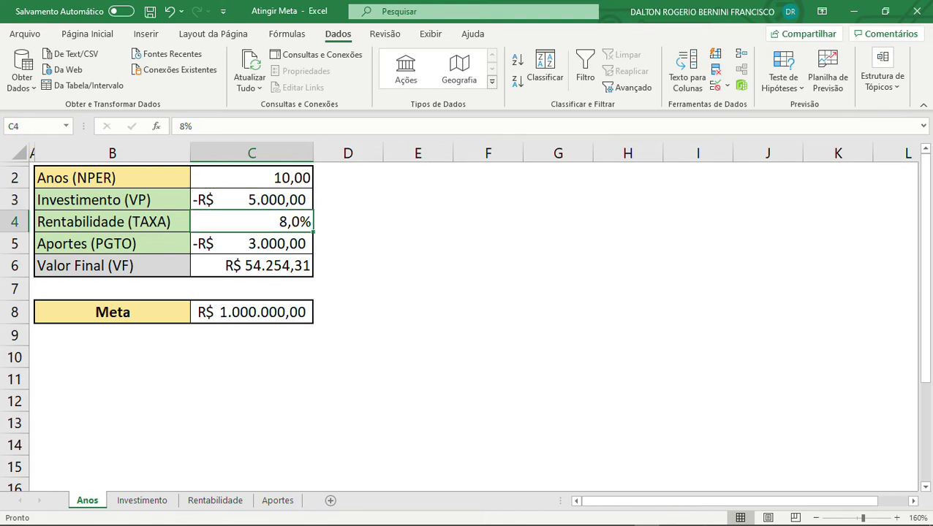
pyautogui.click(251, 244)
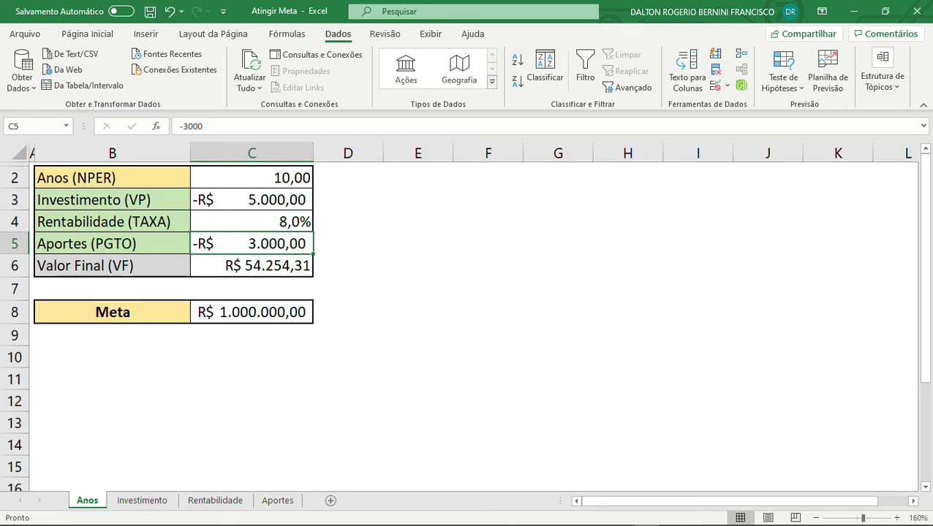
pyautogui.click(251, 313)
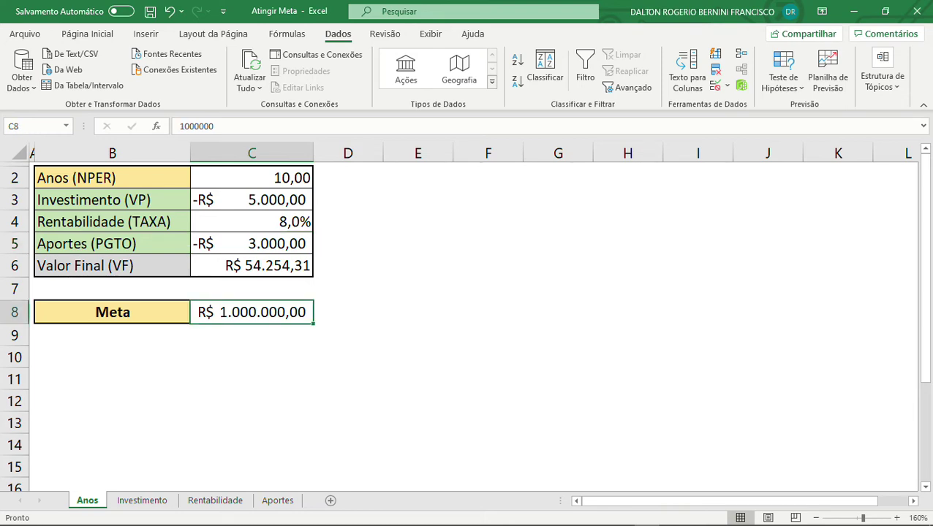
# - Clear the trial number of years in C2 and enter 1 for Anos (NPER)
pyautogui.click(252, 178)
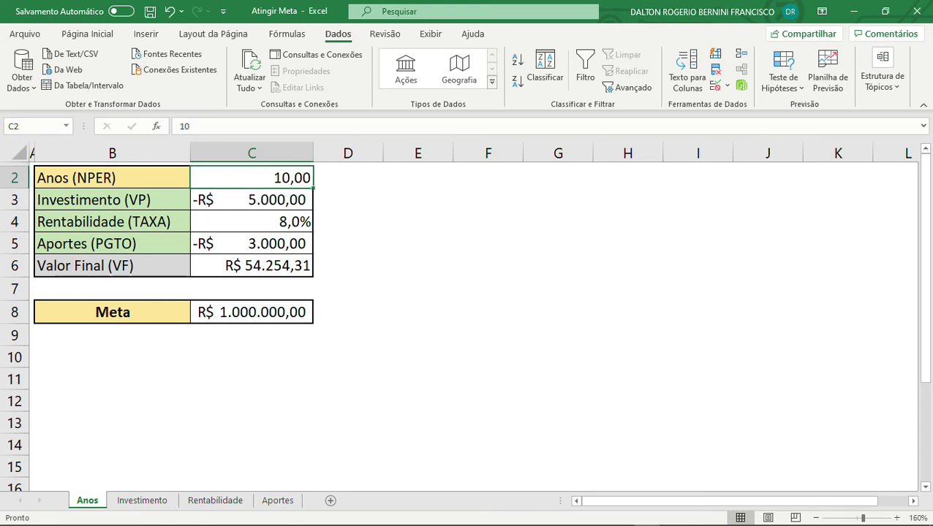
pyautogui.press('Delete')
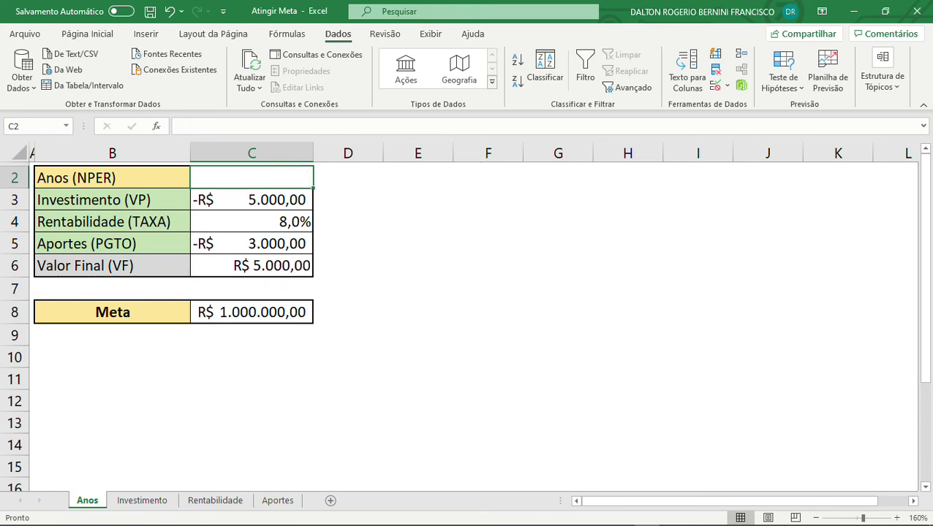
pyautogui.click(418, 243)
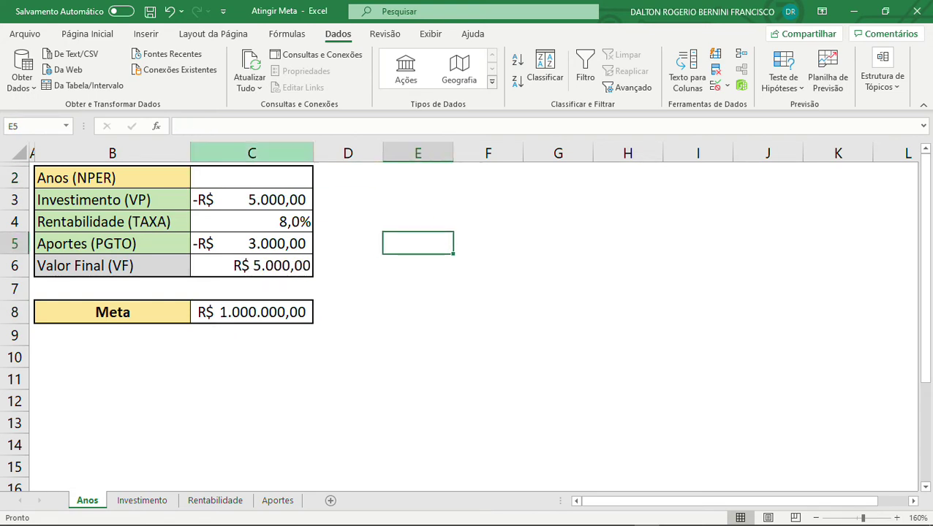
pyautogui.click(251, 177)
pyautogui.write('1')
pyautogui.press('Return')
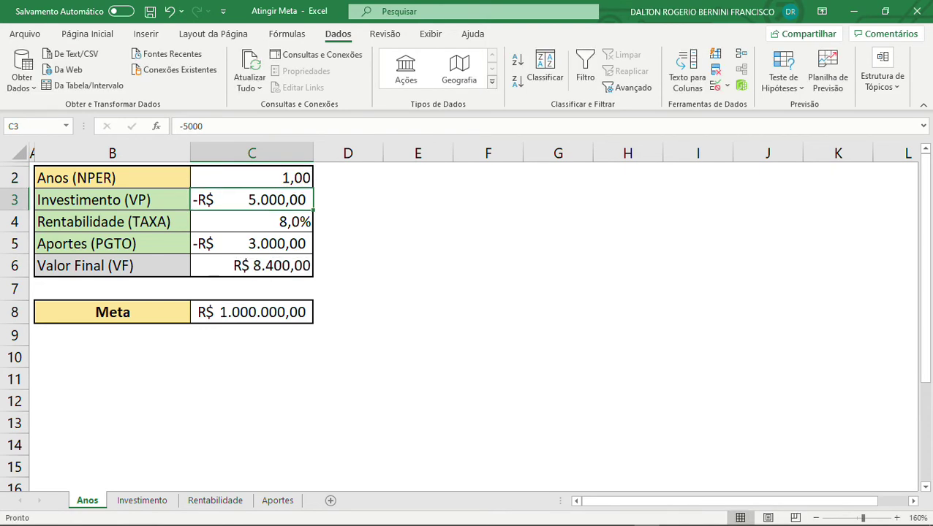
# - Clear the Anos (NPER) value in C2, keeping the Investimento (VP) amount in C3
pyautogui.press('Delete')
pyautogui.hotkey('ctrl', 'z')
pyautogui.click(252, 178)
pyautogui.press('Delete')
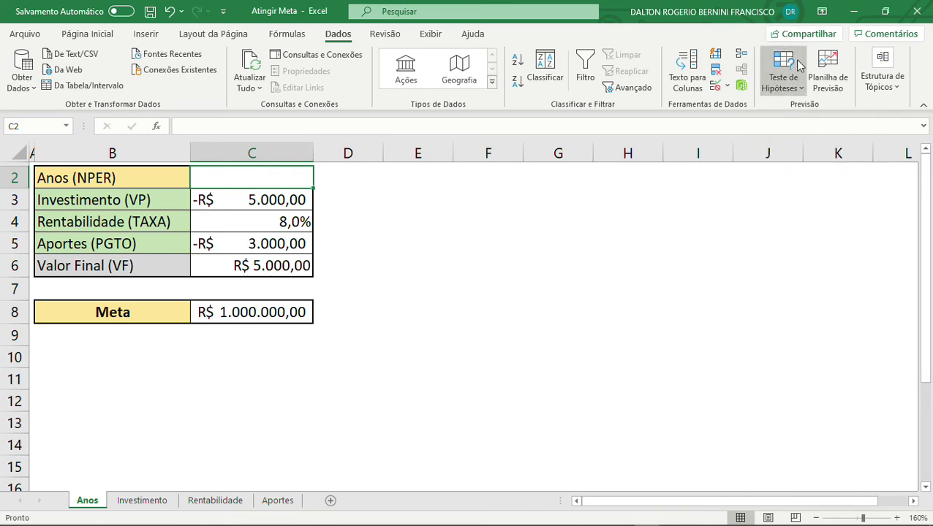
# - Start a Goal Seek (Atingir Meta) with the Valor Final cell C6 as the set cell and 1000000 as the target value
pyautogui.click(796, 95)
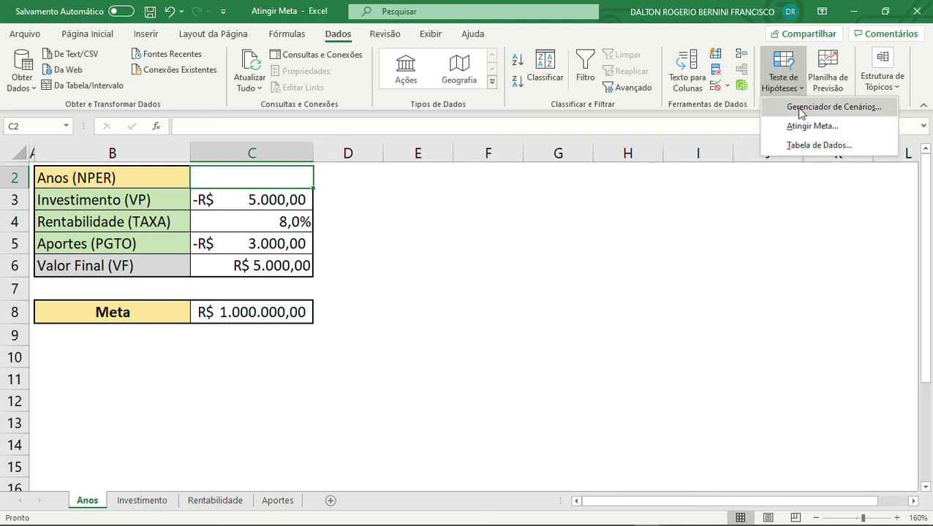
pyautogui.click(832, 132)
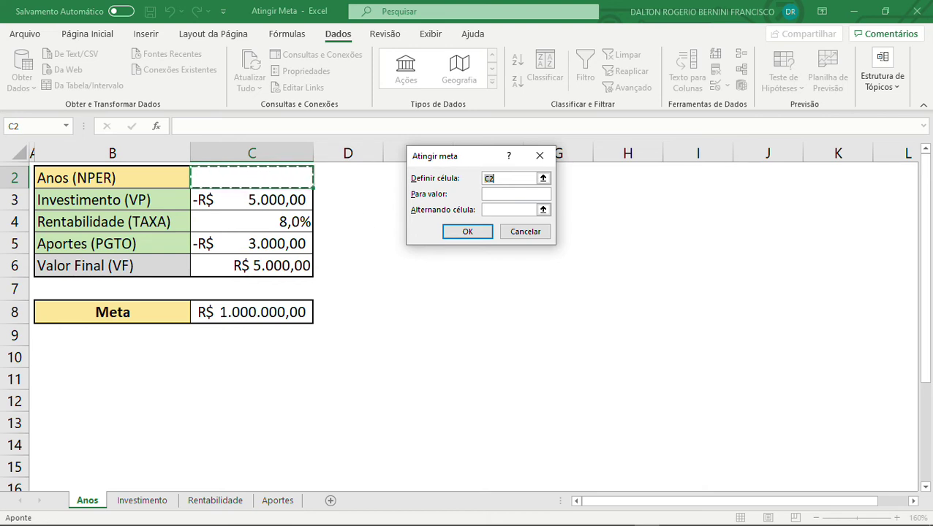
pyautogui.click(252, 266)
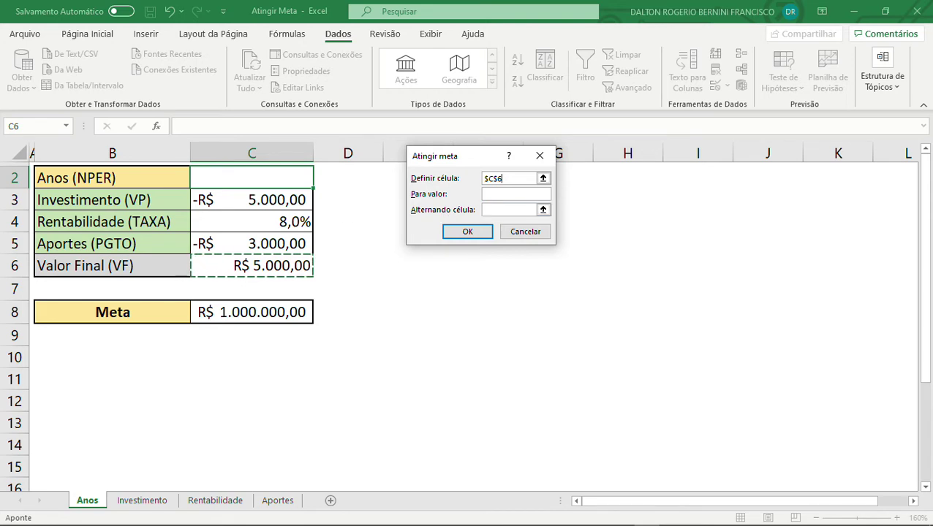
pyautogui.click(516, 198)
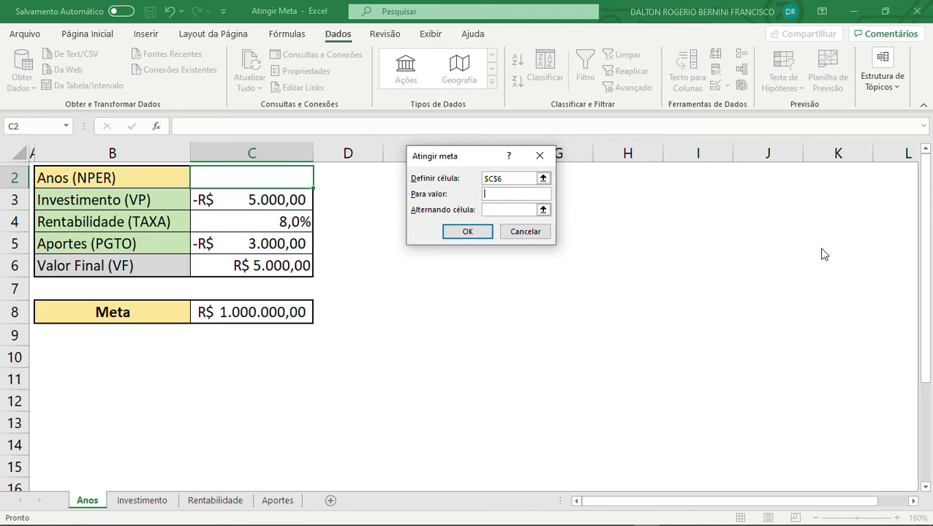
pyautogui.write('1000000')
# - Choose Anos (NPER) in C2 as the changing cell, run the Goal Seek and accept its solution
pyautogui.click(501, 210)
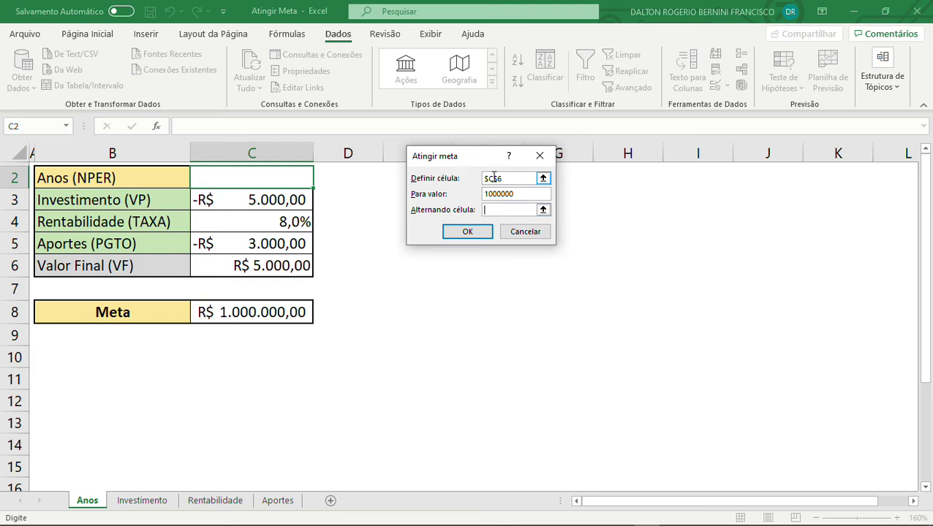
pyautogui.click(502, 195)
pyautogui.click(505, 179)
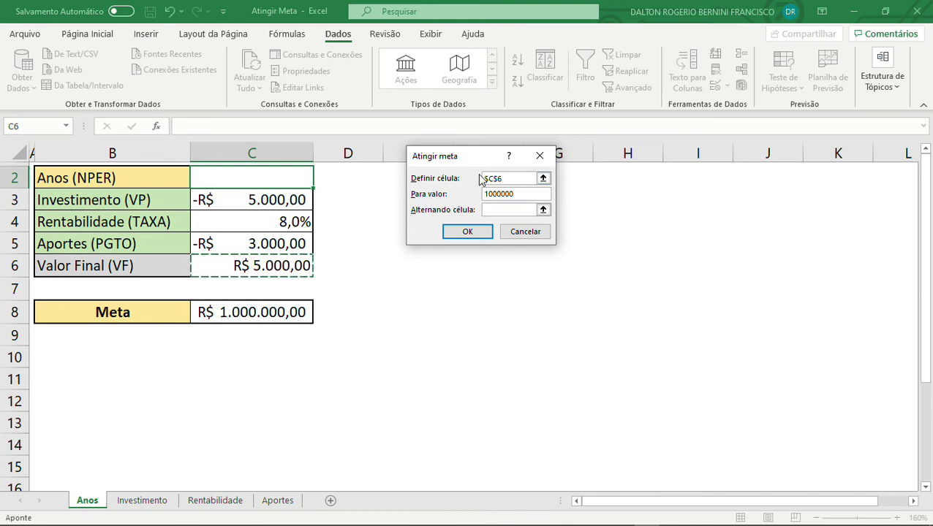
pyautogui.click(508, 193)
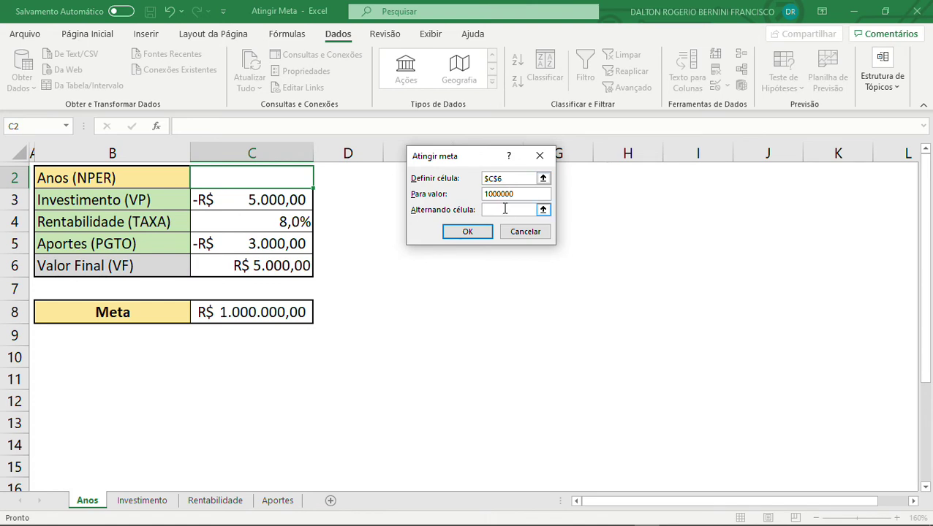
pyautogui.click(505, 209)
pyautogui.click(252, 178)
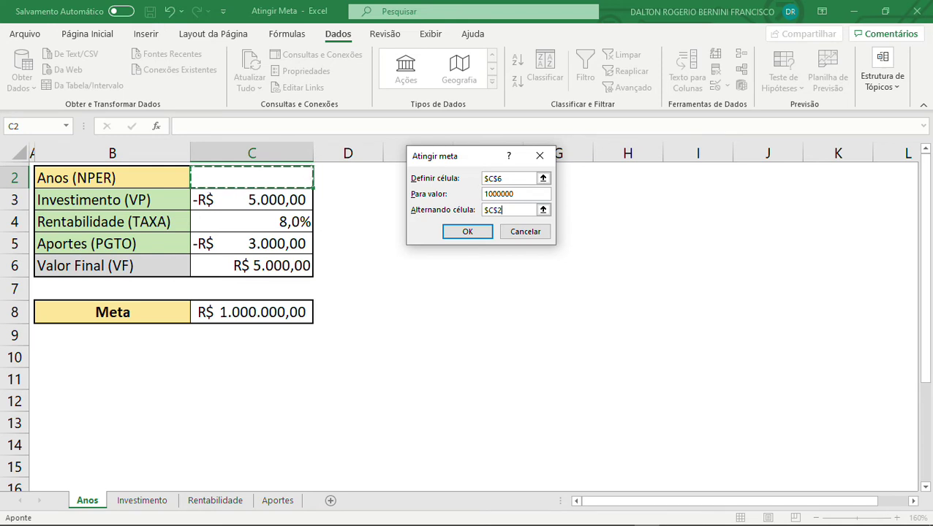
pyautogui.click(467, 233)
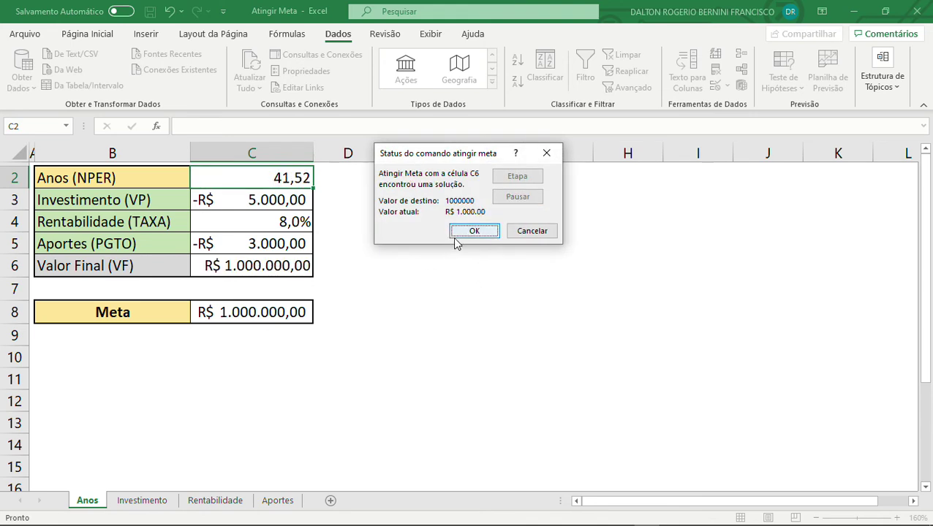
pyautogui.click(475, 231)
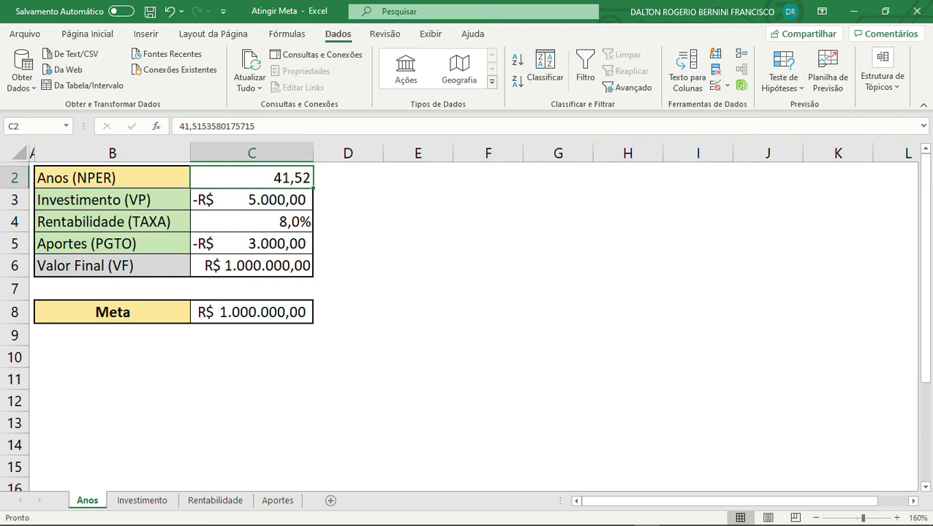
# - Examine the solved years in C2 alongside the investment, rate, contribution and Valor Final cells
pyautogui.click(252, 200)
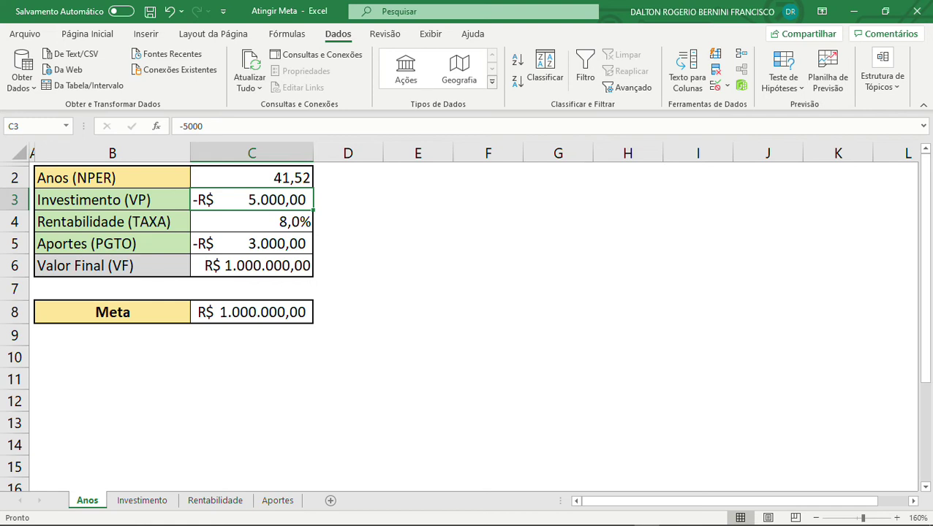
pyautogui.click(252, 221)
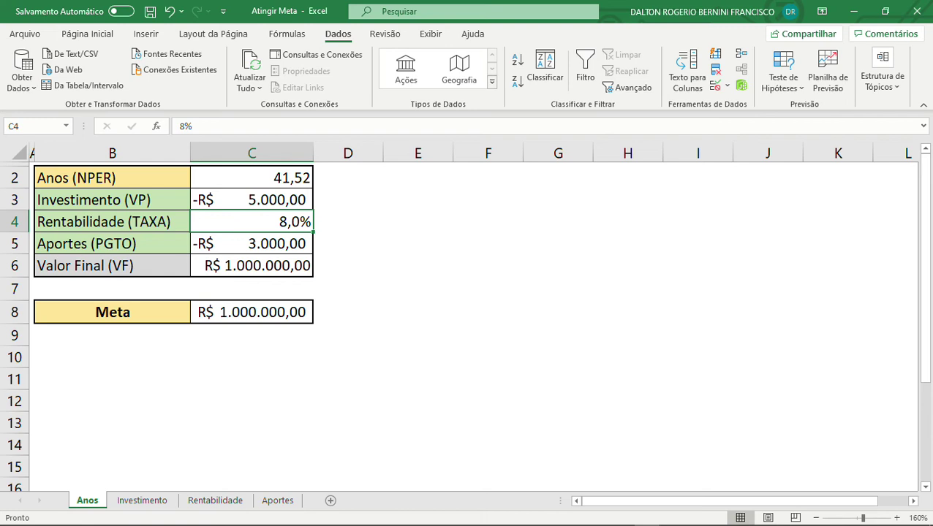
pyautogui.click(251, 244)
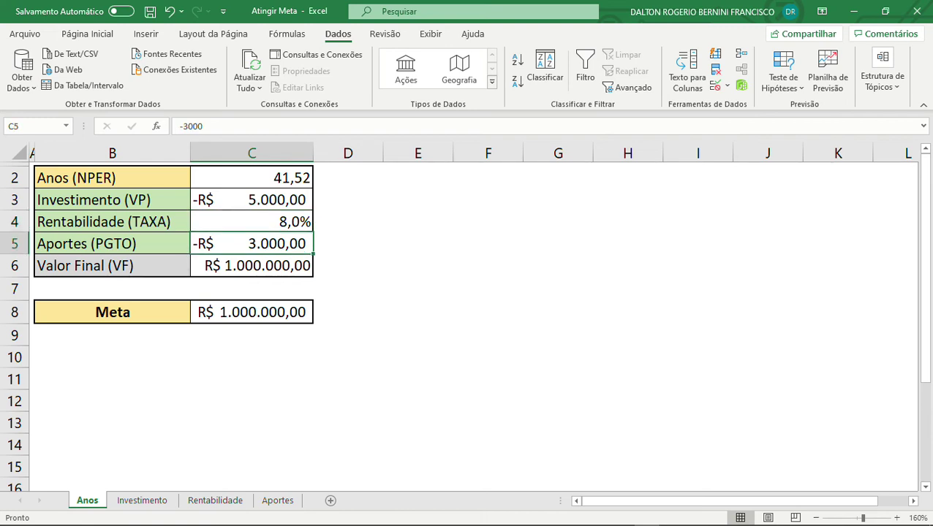
pyautogui.click(252, 178)
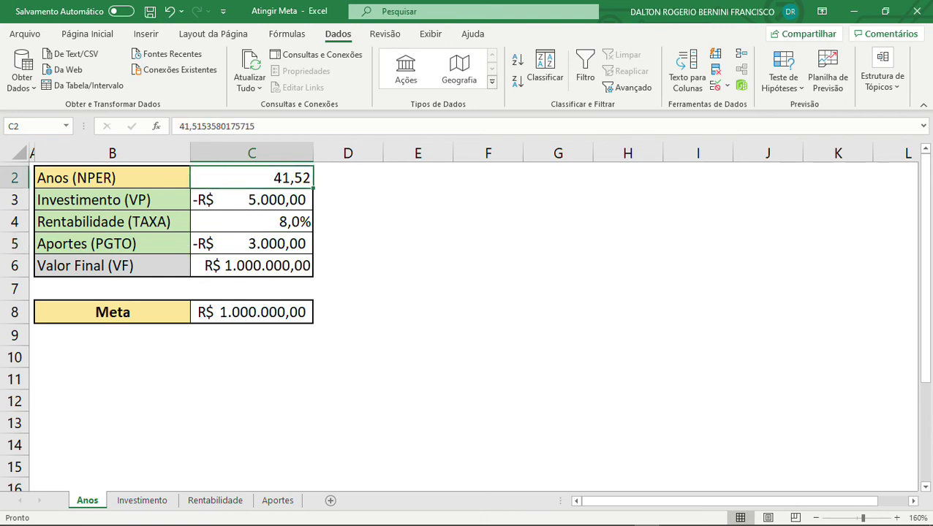
pyautogui.click(251, 265)
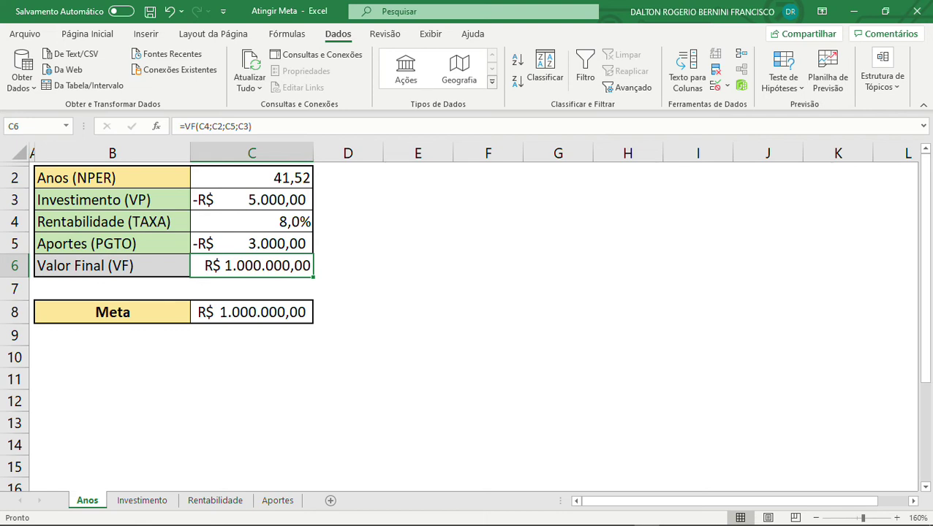
pyautogui.click(251, 178)
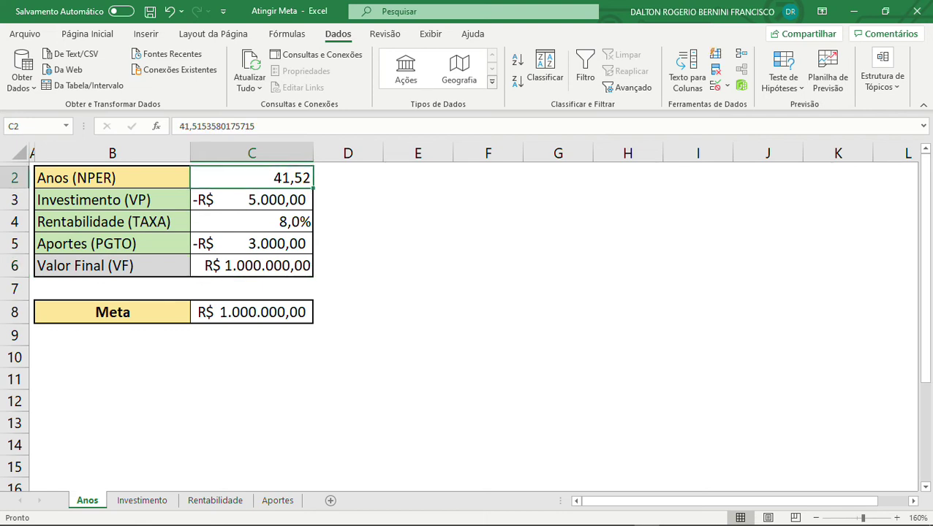
pyautogui.press('Down')
pyautogui.press('Down')
pyautogui.press('Down')
pyautogui.press('Down')
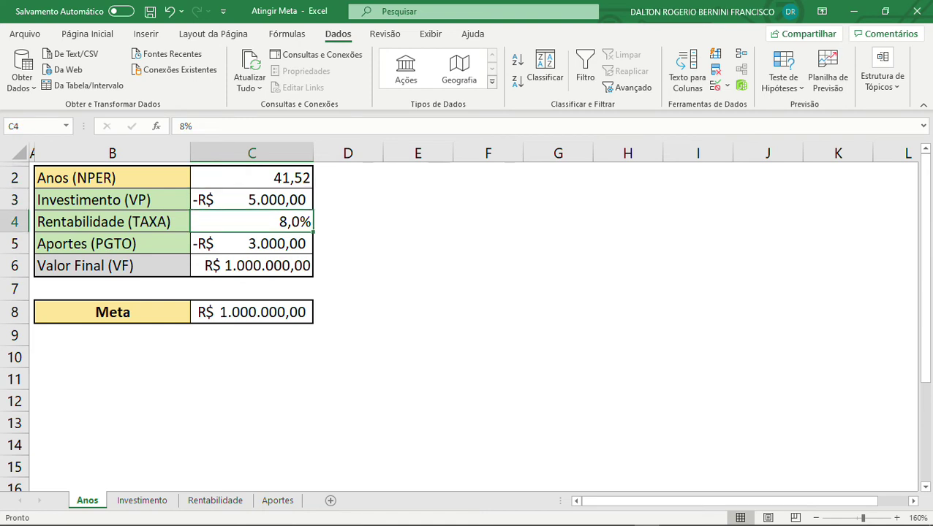
# - Set Investimento (VP) in C3 to 1000 and clear the Anos (NPER) value in C2
pyautogui.press('Up')
pyautogui.press('Up')
pyautogui.press('Up')
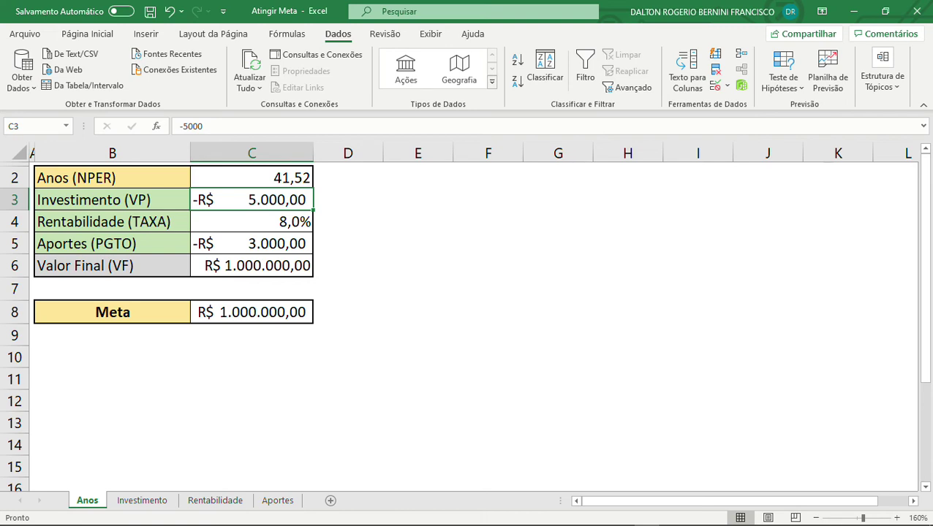
pyautogui.write('1000')
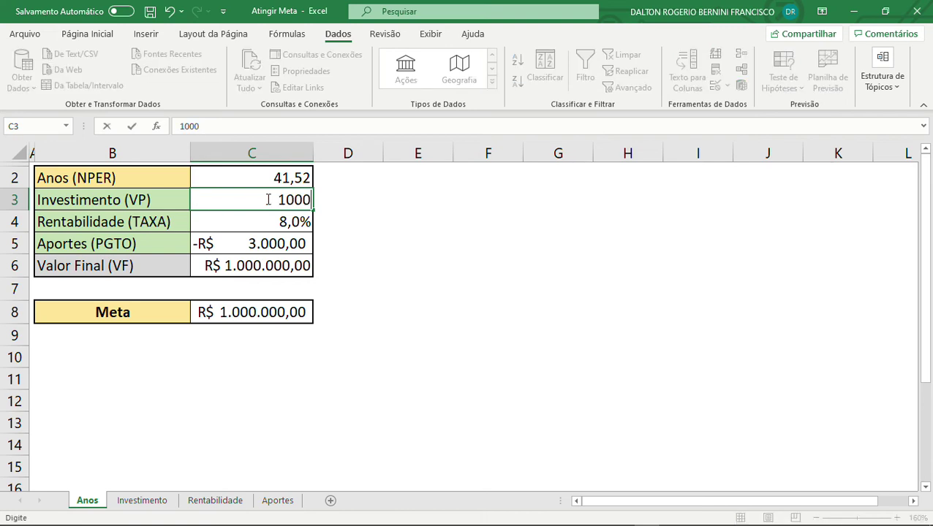
pyautogui.press('Return')
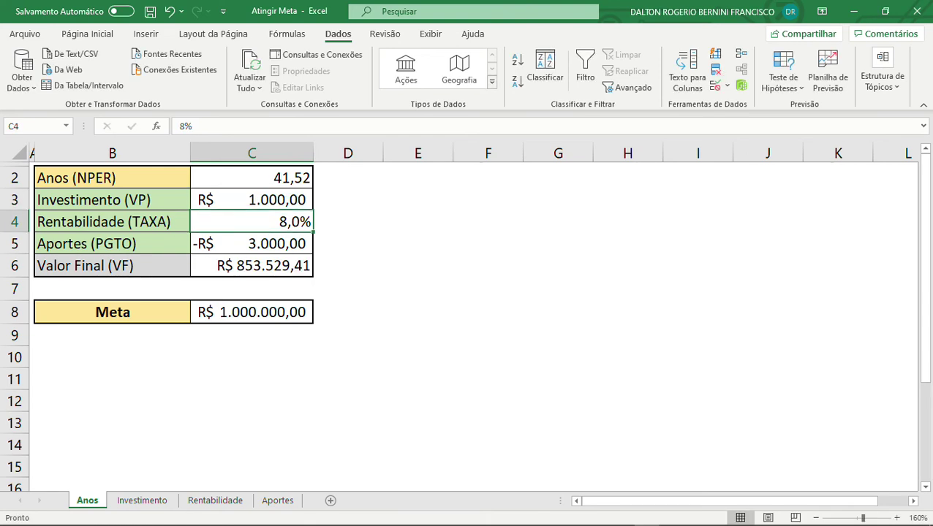
pyautogui.click(251, 177)
pyautogui.press('Delete')
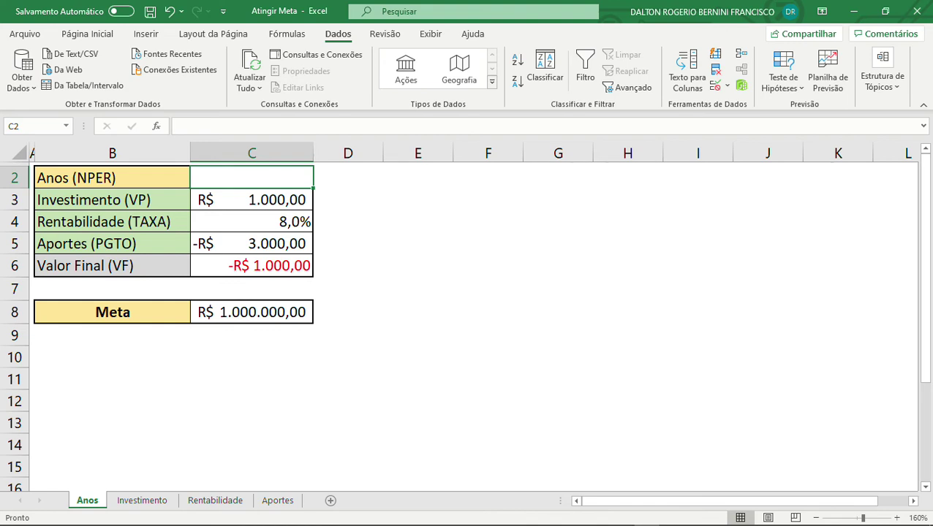
# - Set Aportes (PGTO) in C5 to 5000
pyautogui.click(252, 243)
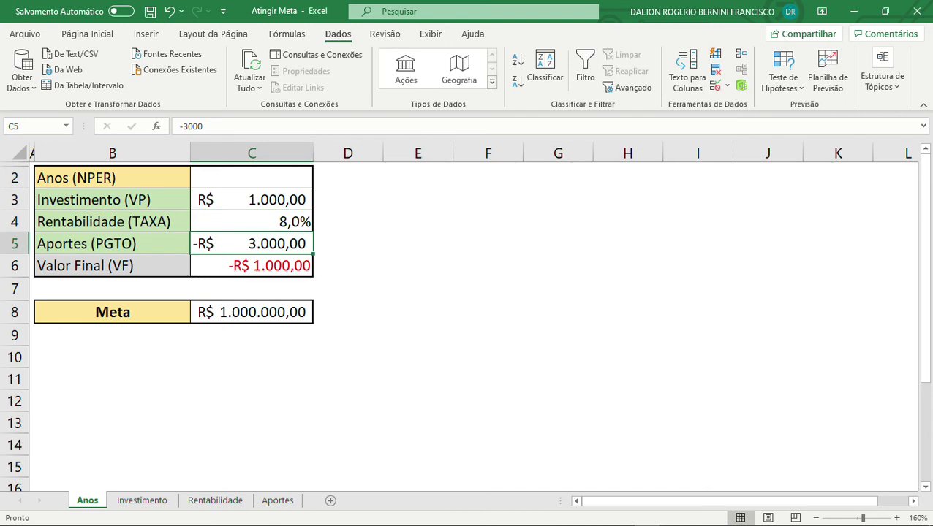
pyautogui.write('50000')
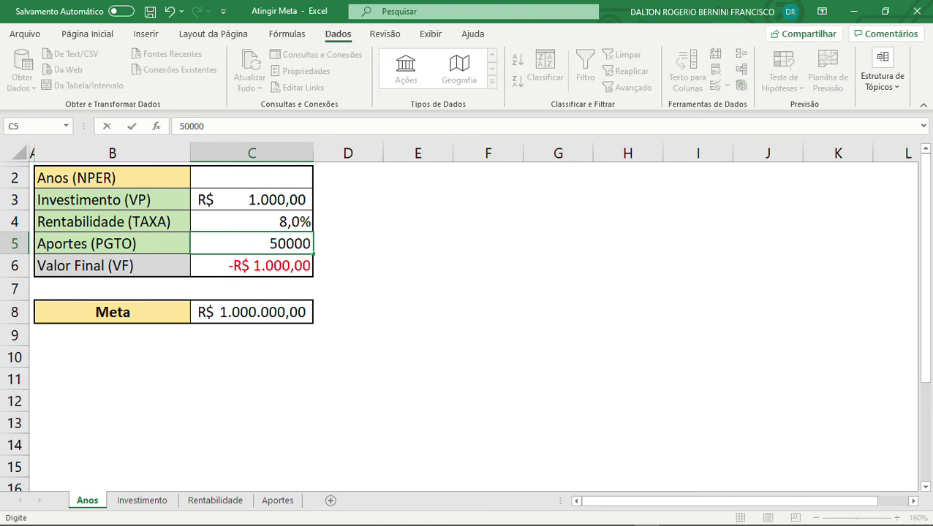
pyautogui.press('BackSpace')
pyautogui.press('Return')
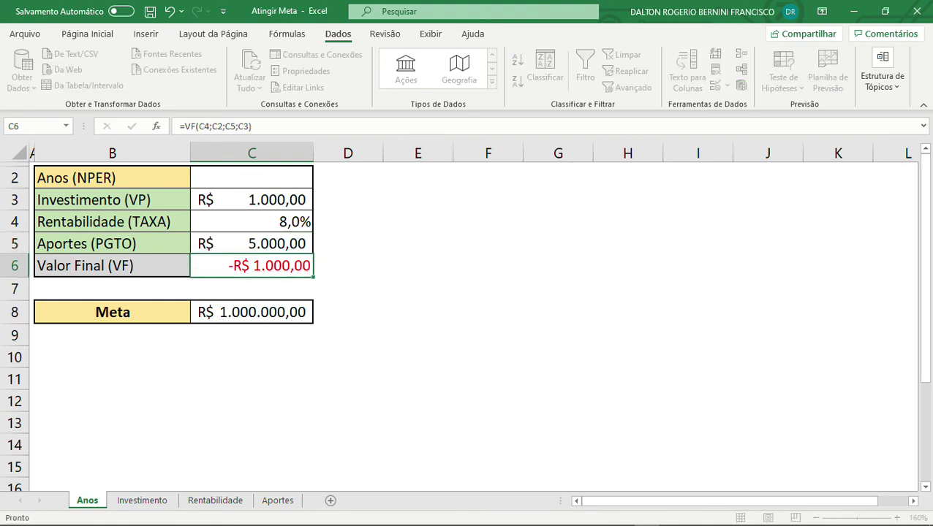
# - Enter the cash outflows as negatives: -1000 for Investimento (VP) in C3 and -5000 for Aportes (PGTO) in C5
pyautogui.press('Up')
pyautogui.press('Up')
pyautogui.press('Up')
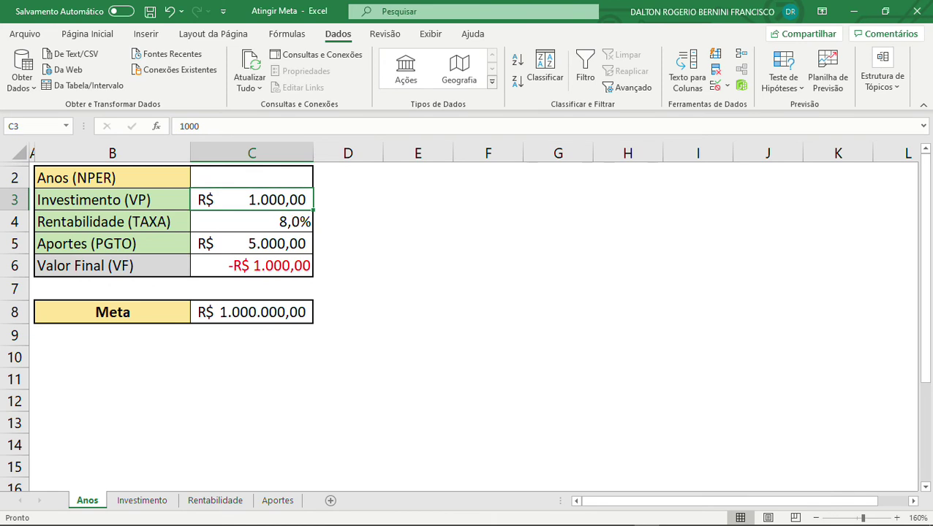
pyautogui.write('-1000')
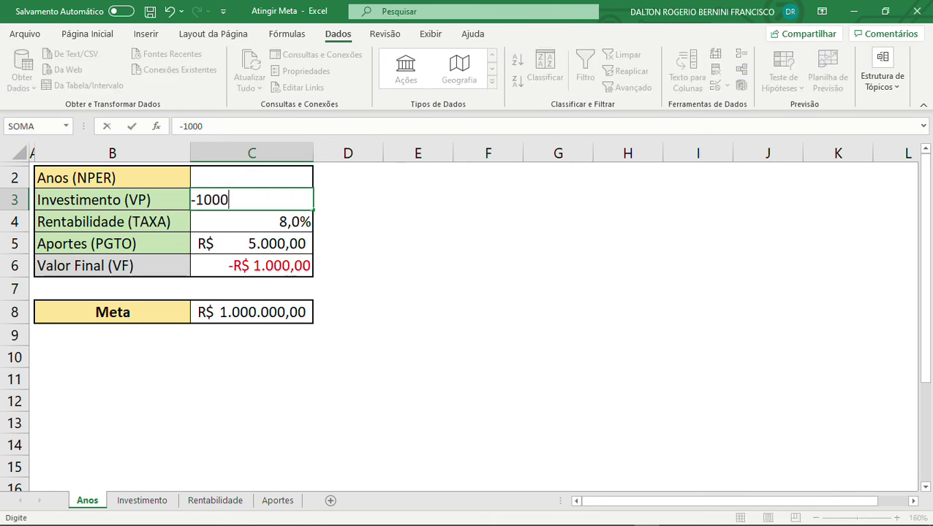
pyautogui.press('Return')
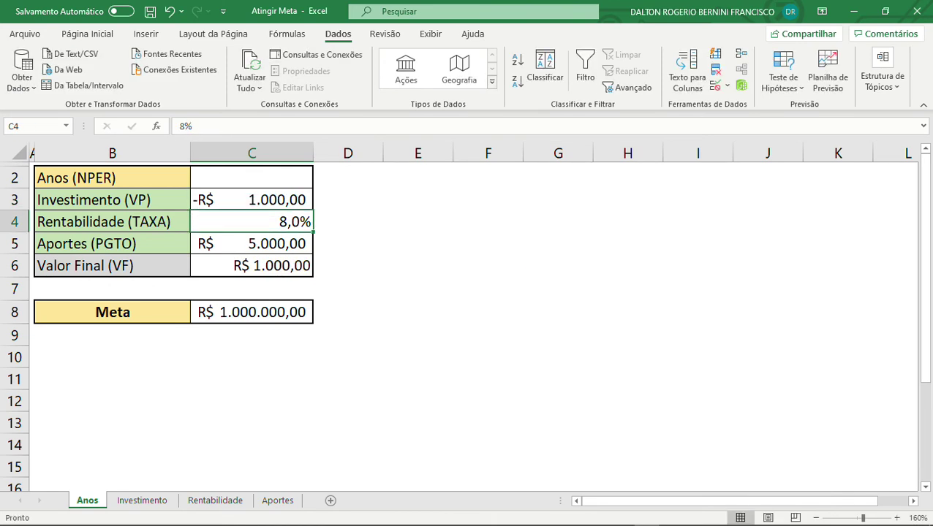
pyautogui.press('Down')
pyautogui.write('-5000')
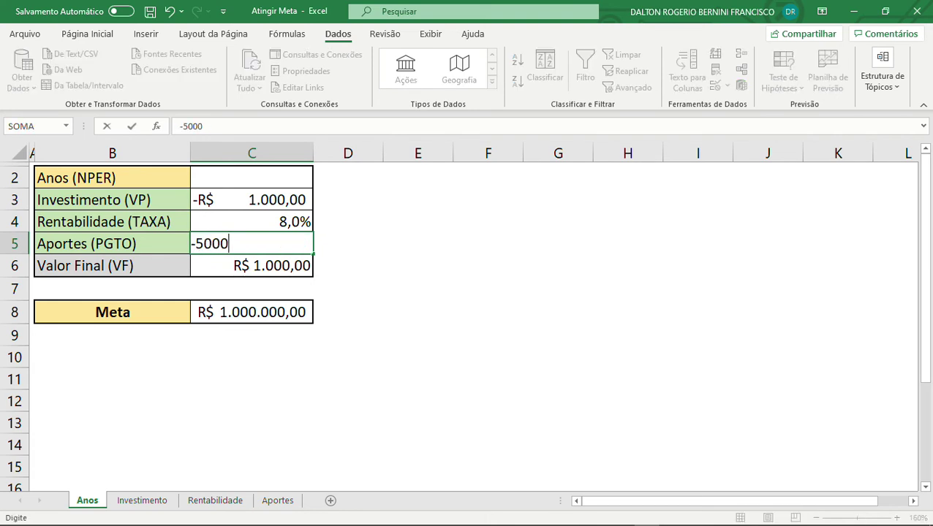
pyautogui.press('Return')
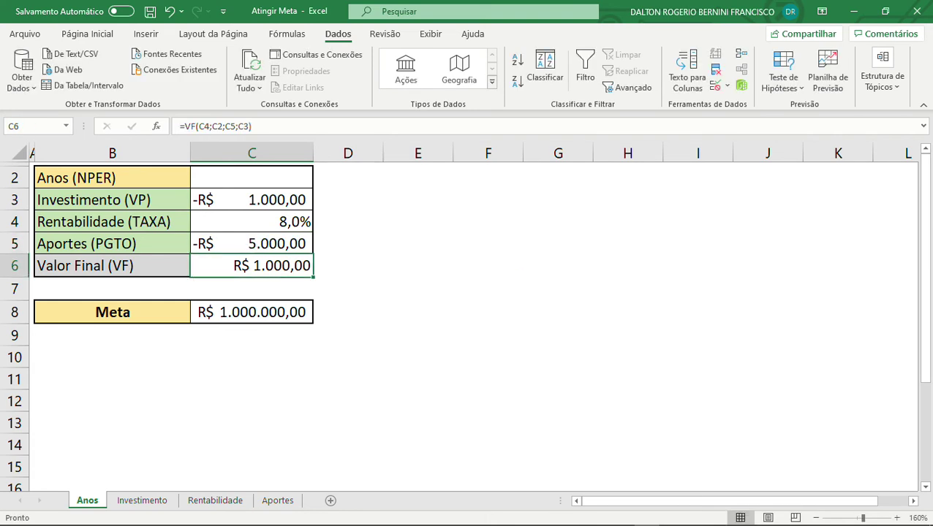
# - Set Rentabilidade (TAXA) in C4 to 6%
pyautogui.click(251, 199)
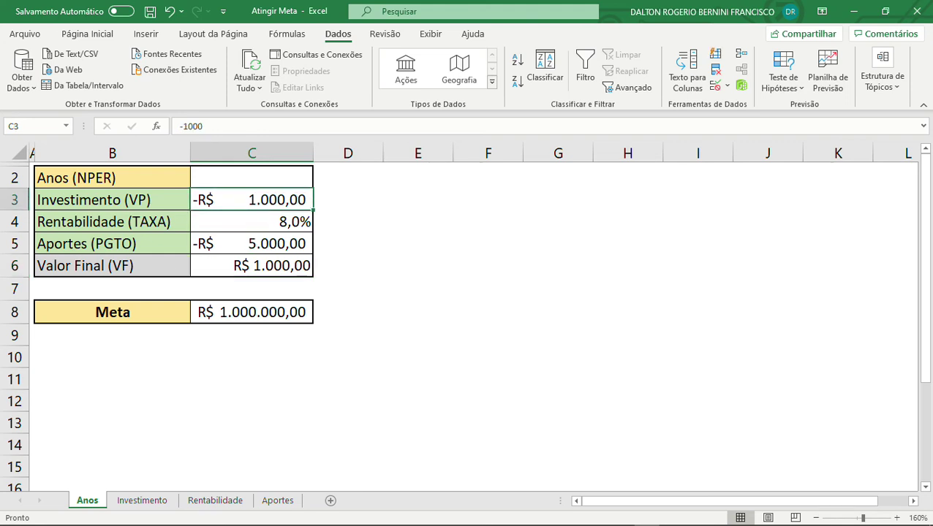
pyautogui.click(252, 243)
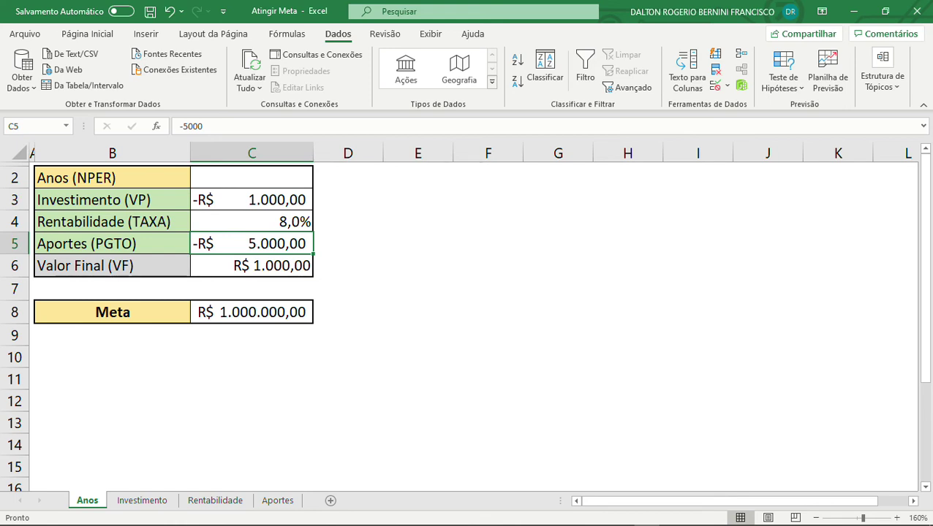
pyautogui.click(252, 221)
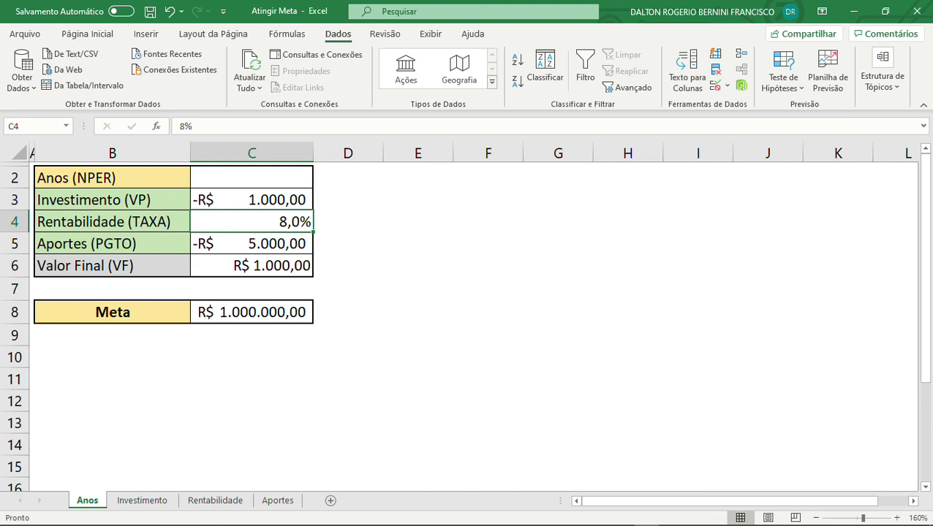
pyautogui.write('6')
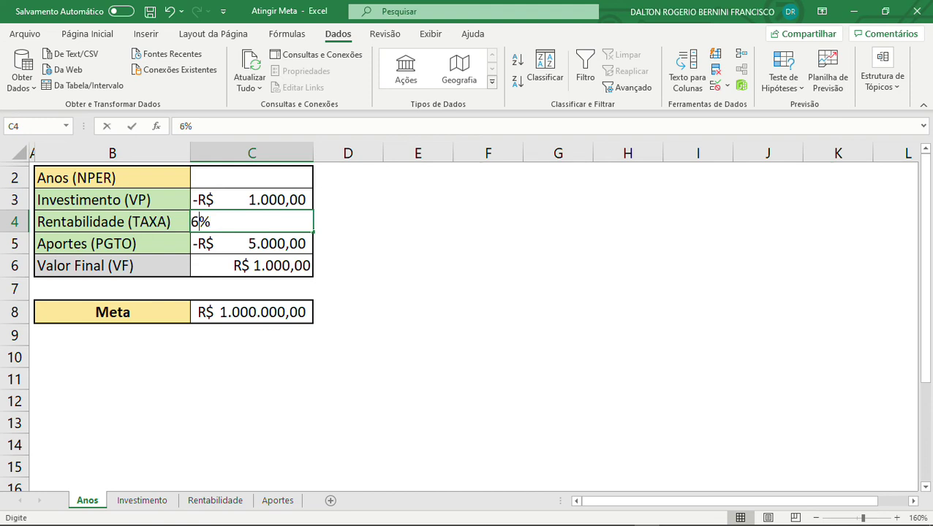
pyautogui.press('Return')
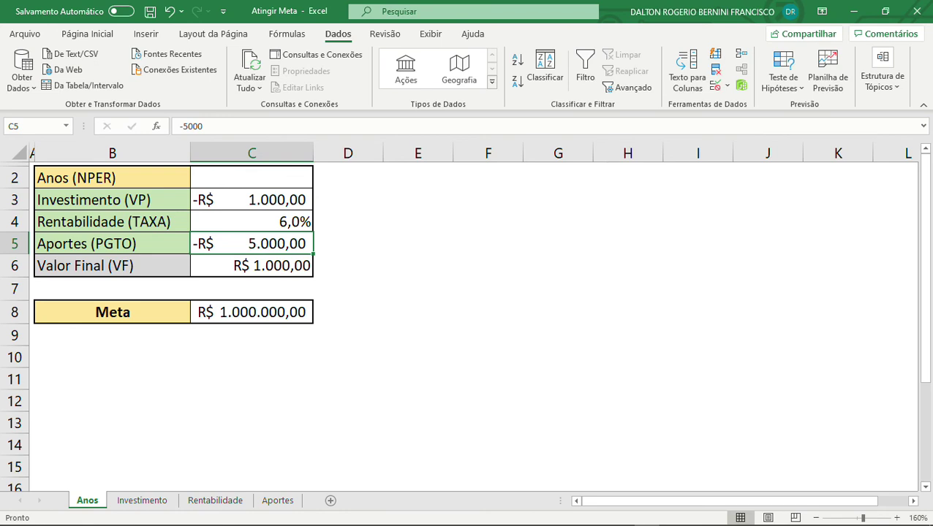
# - Run Goal Seek on Valor Final (VF) in C6 with target 1000000, changing Anos (NPER) in C2, and accept the solution
pyautogui.click(252, 177)
pyautogui.click(348, 244)
pyautogui.click(418, 222)
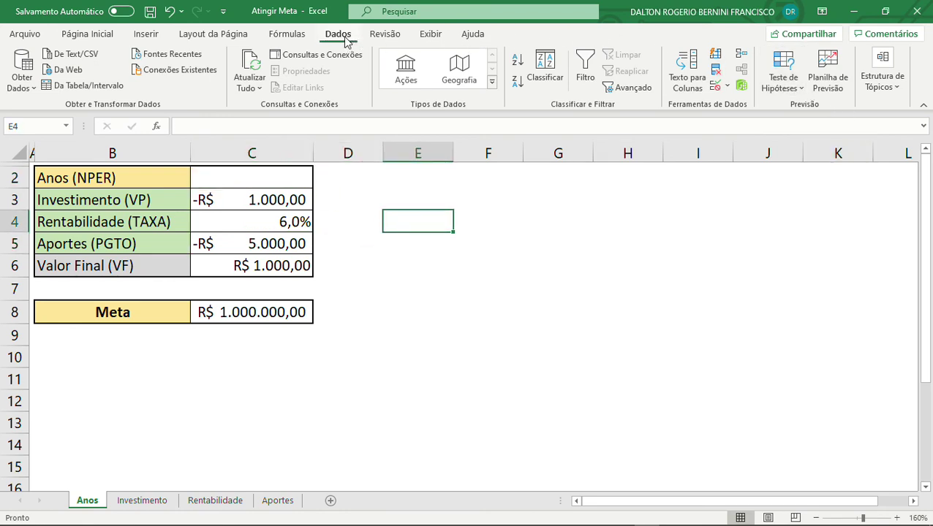
pyautogui.click(802, 88)
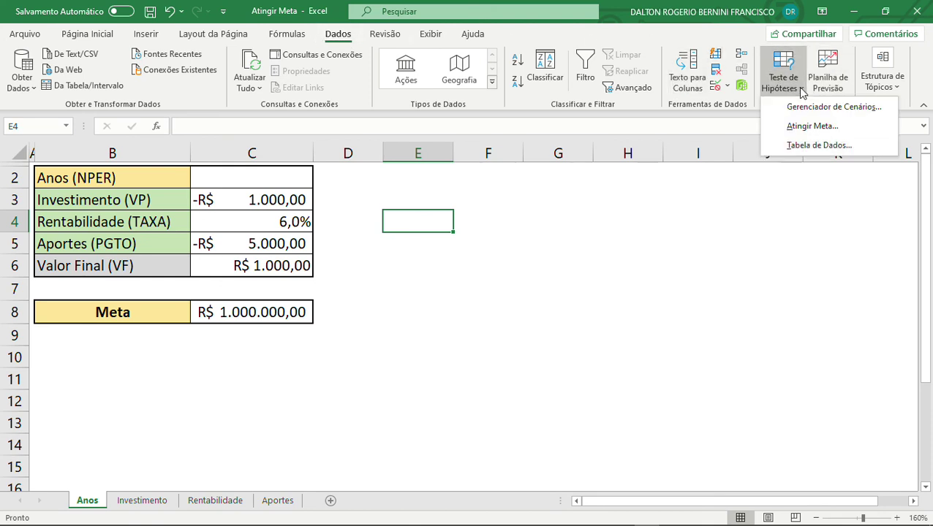
pyautogui.click(811, 126)
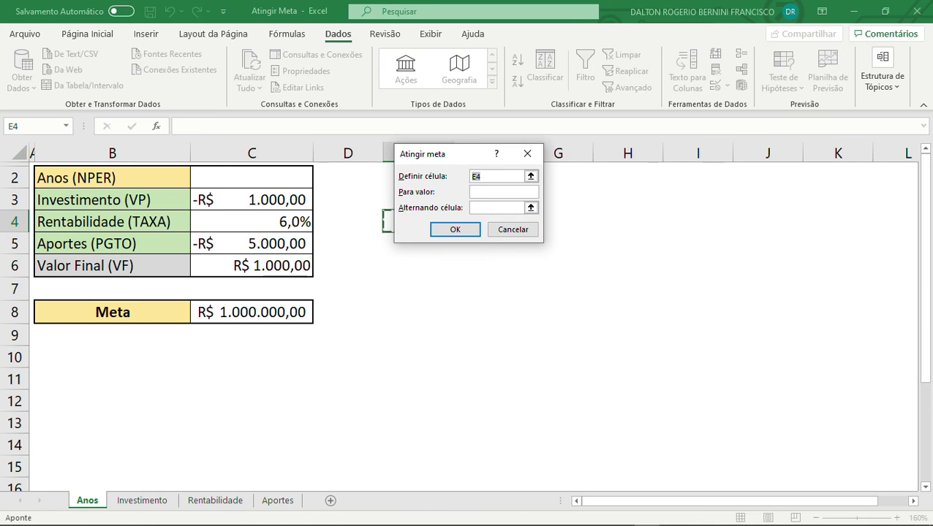
pyautogui.click(272, 265)
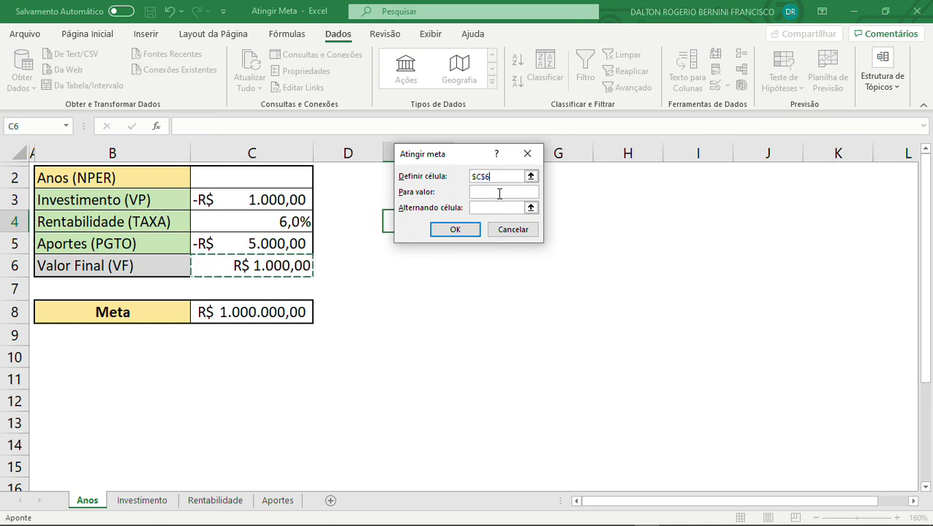
pyautogui.click(500, 193)
pyautogui.write('100')
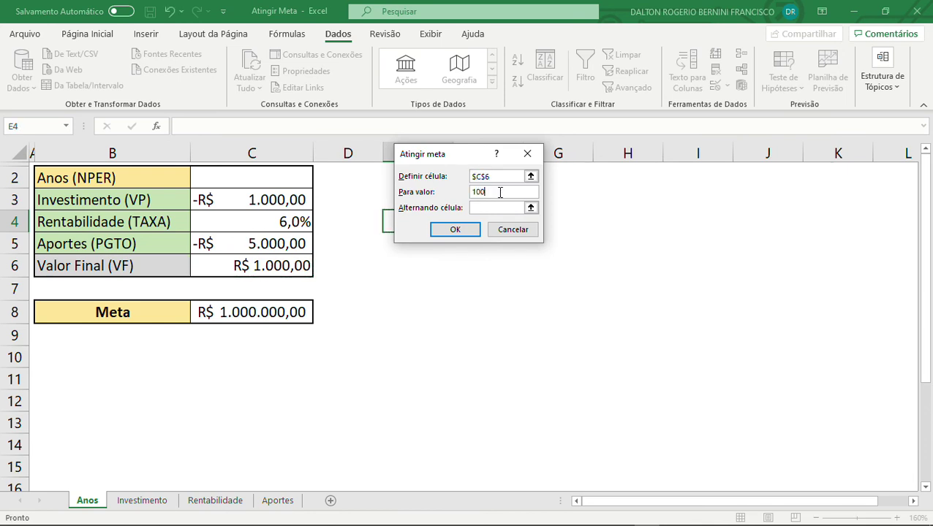
pyautogui.write('0000')
pyautogui.click(497, 208)
pyautogui.click(251, 177)
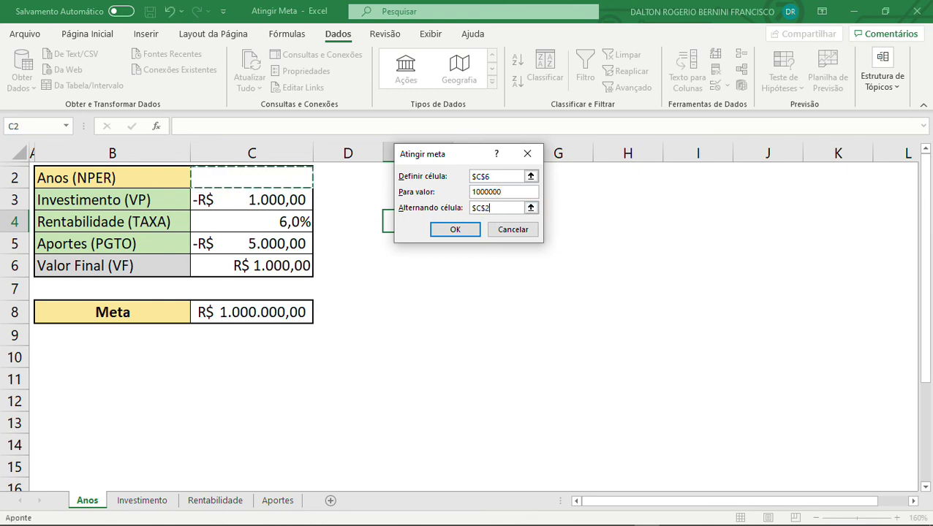
pyautogui.click(455, 230)
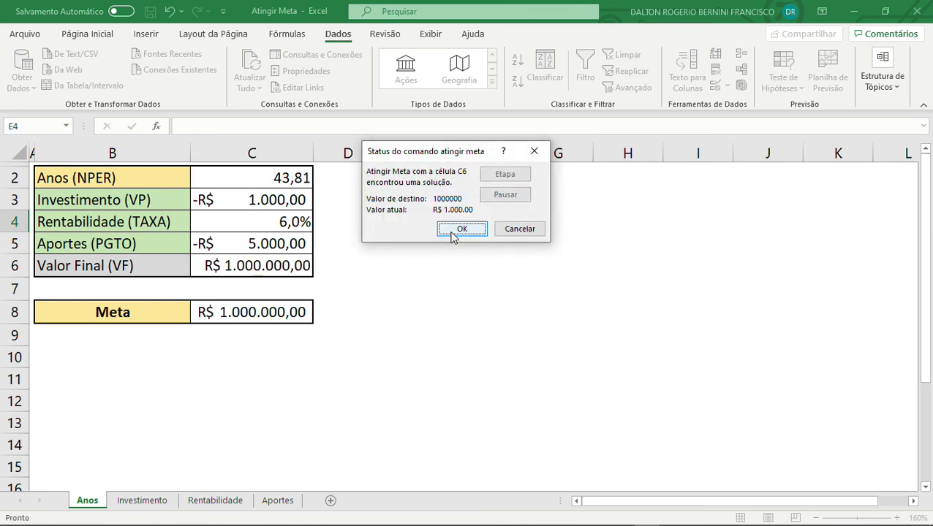
pyautogui.click(455, 231)
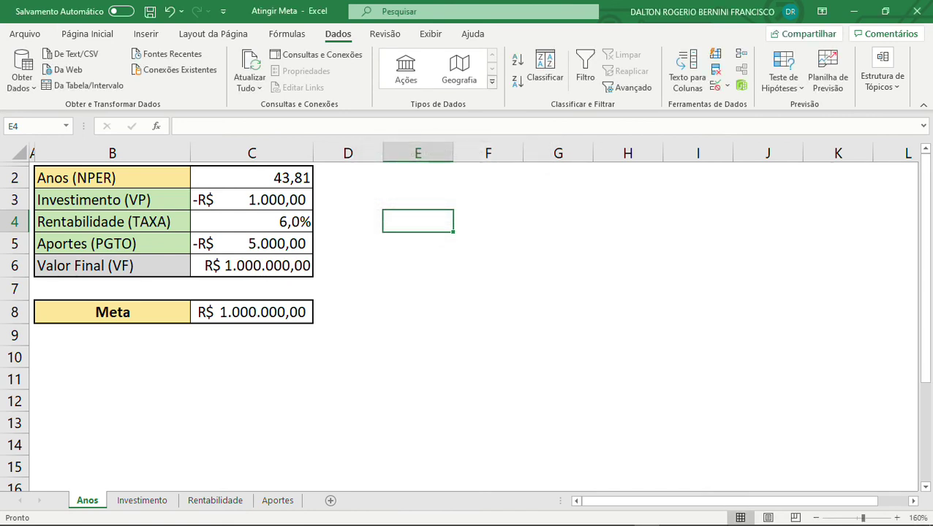
pyautogui.click(251, 177)
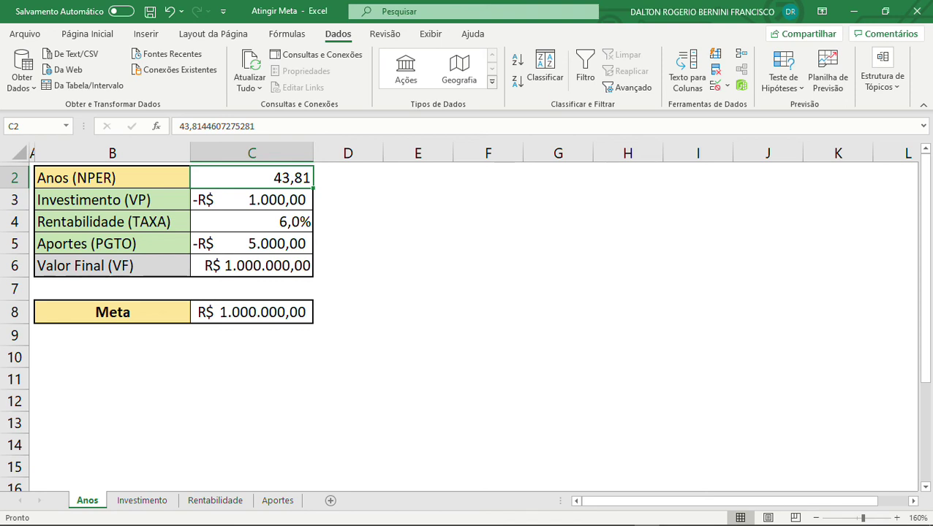
# - Look through the Investimento, Rentabilidade and Aportes sheets and return to the Investimento sheet
pyautogui.click(146, 506)
pyautogui.click(233, 506)
pyautogui.click(278, 503)
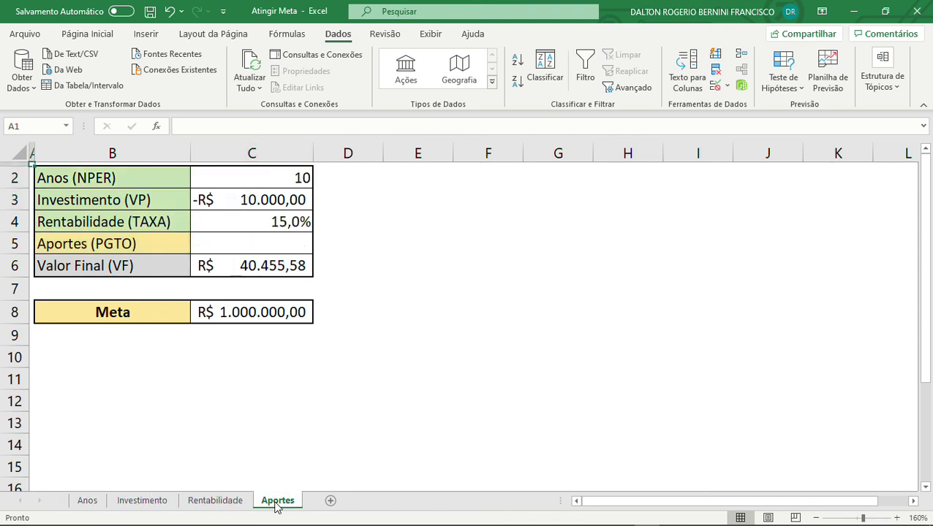
pyautogui.click(158, 503)
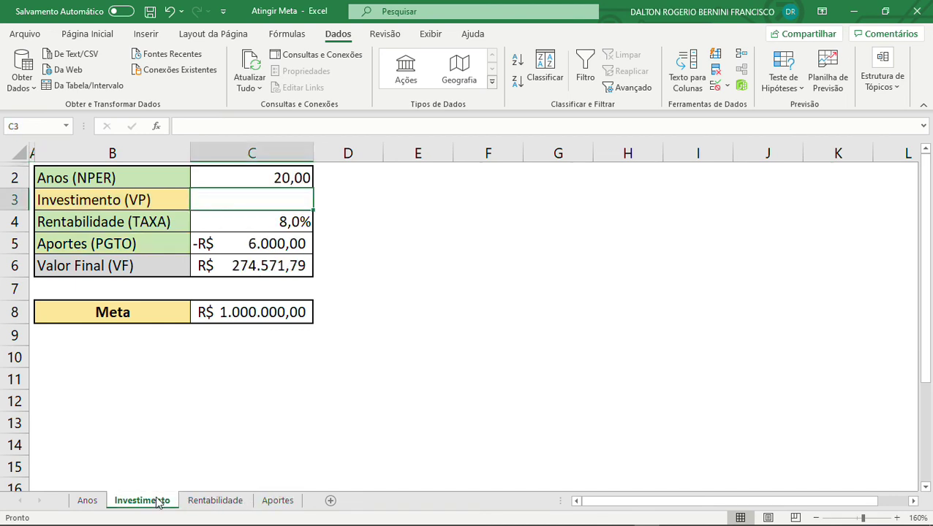
pyautogui.click(558, 357)
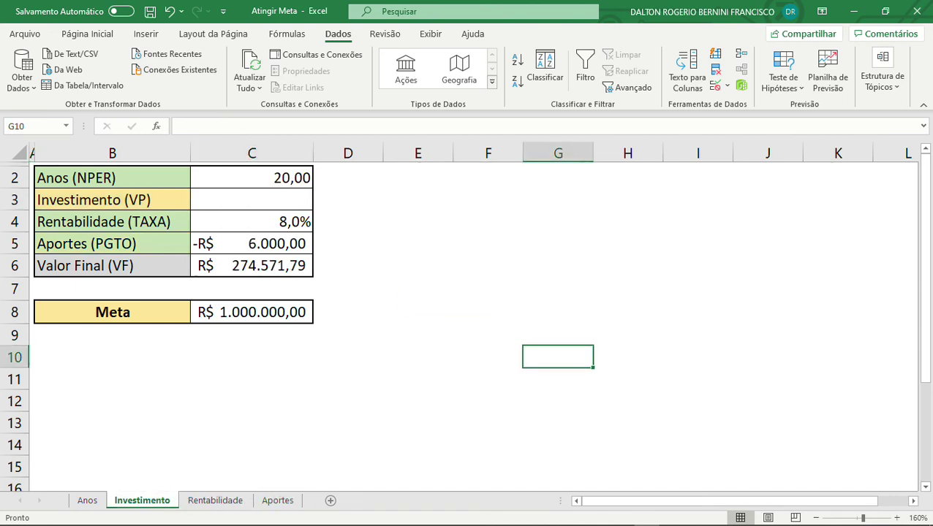
# - Review the years, rate, contribution, blank investment cell, VF formula in C6 and Meta in C8 on the Investimento sheet
pyautogui.click(487, 243)
pyautogui.click(251, 244)
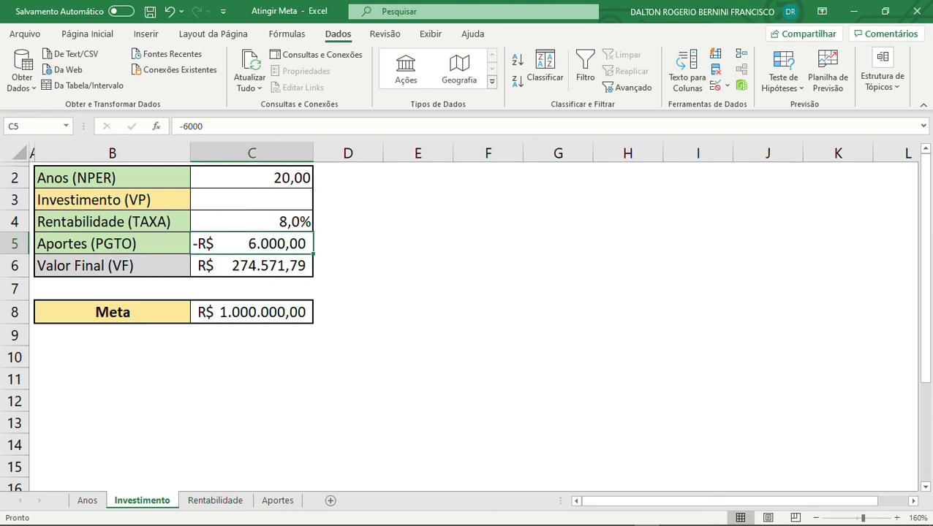
pyautogui.click(251, 265)
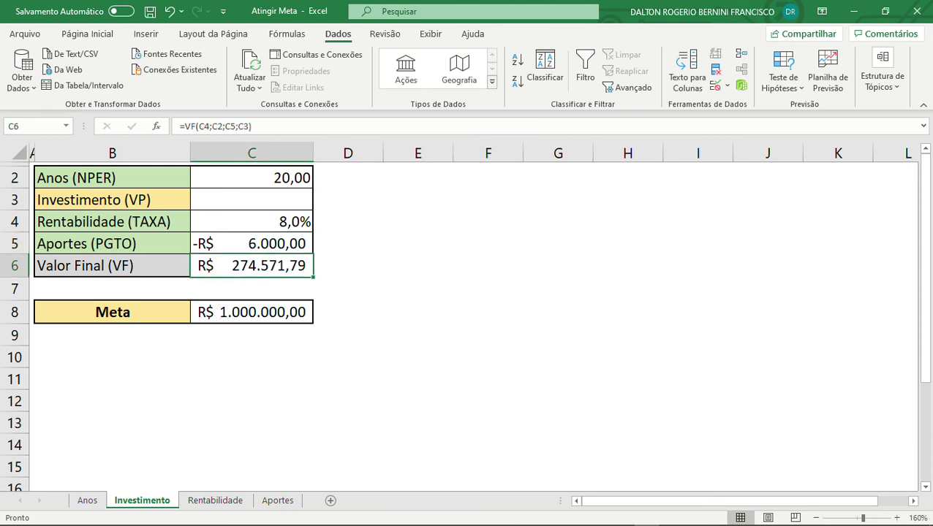
pyautogui.click(252, 177)
pyautogui.click(348, 221)
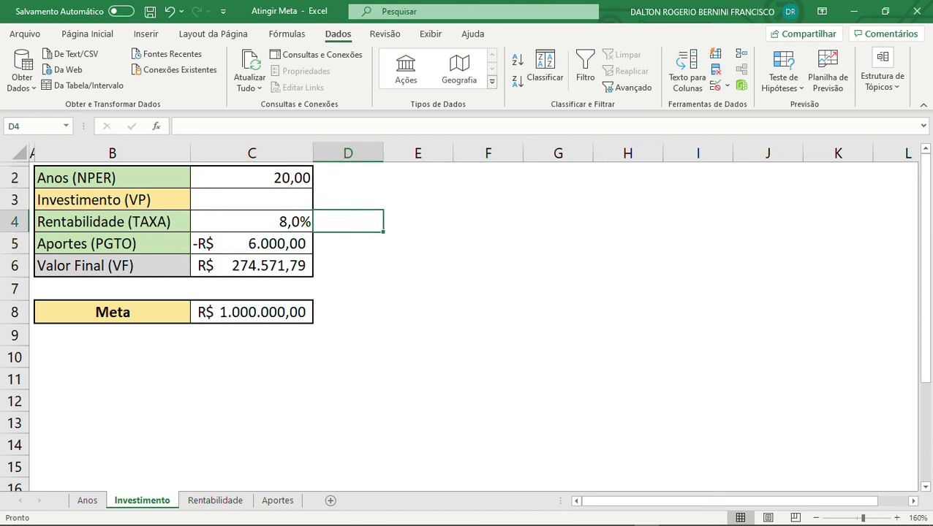
pyautogui.click(252, 200)
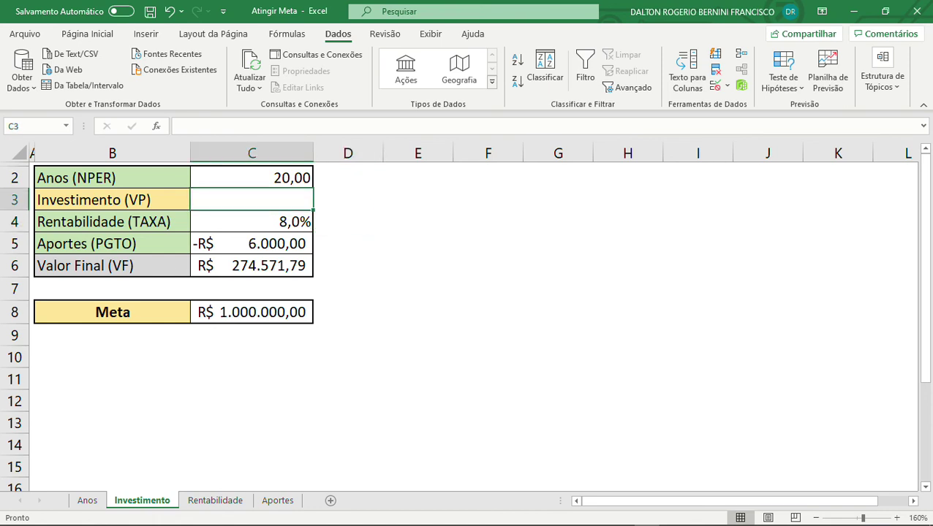
pyautogui.click(251, 312)
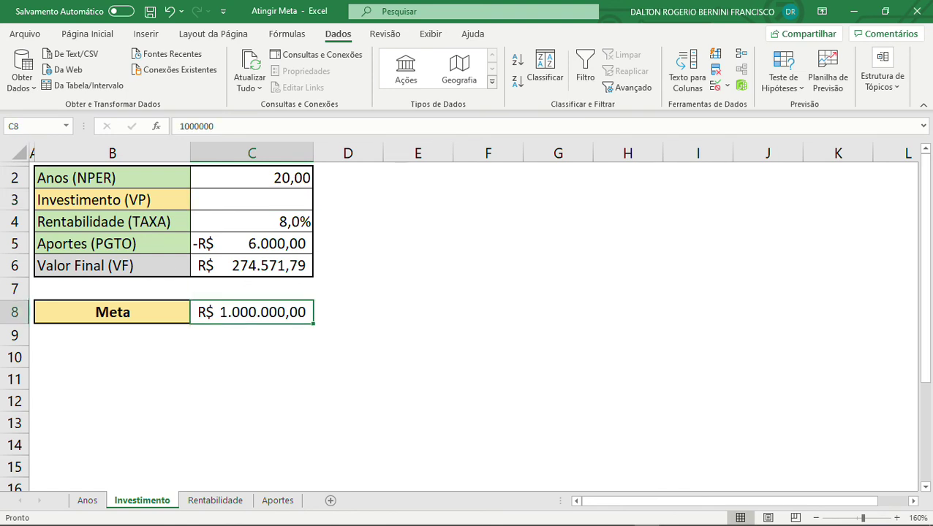
pyautogui.click(251, 200)
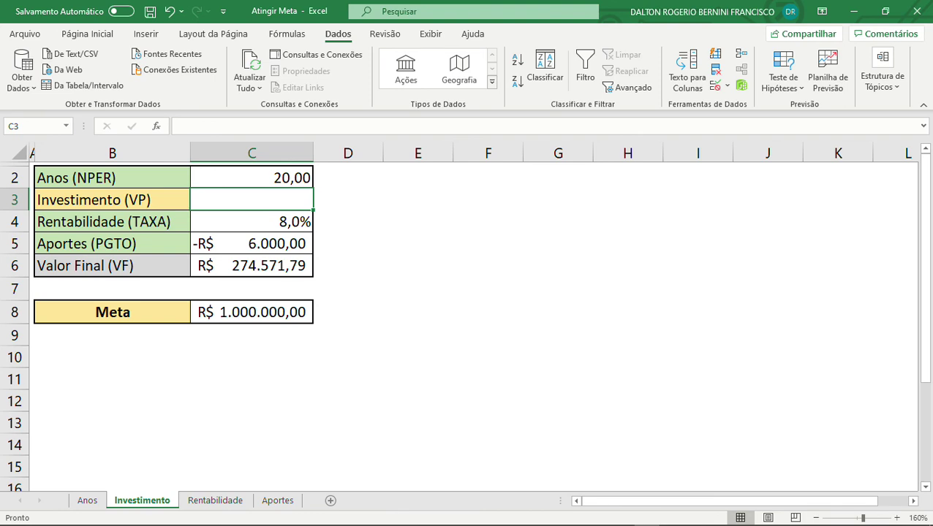
pyautogui.click(251, 177)
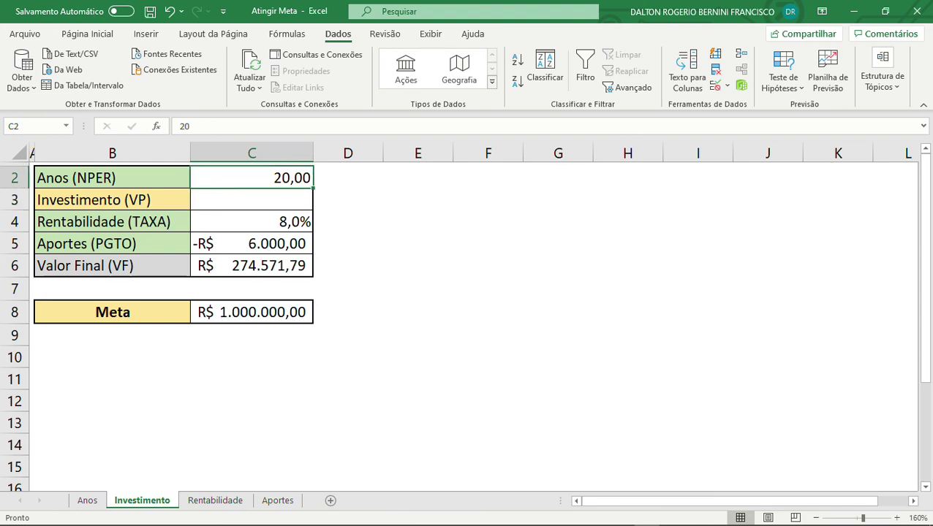
pyautogui.click(252, 222)
pyautogui.click(252, 244)
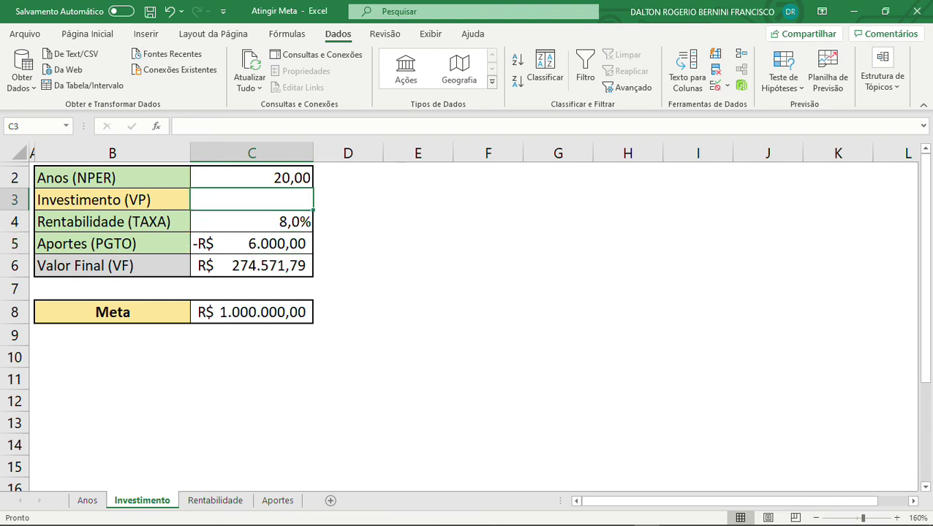
# - Try -10000 as Investimento (VP) in C3, check Valor Final (VF), and clear C3 again
pyautogui.write('-4')
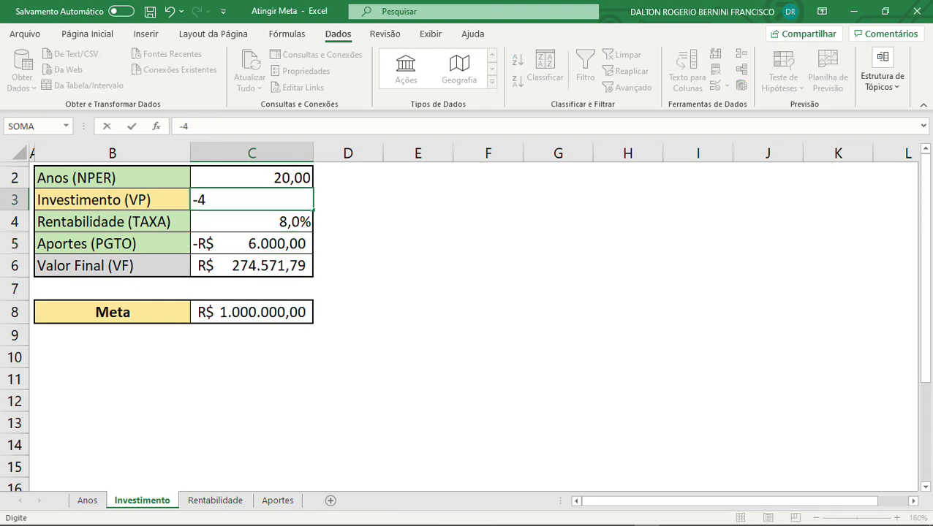
pyautogui.press('BackSpace')
pyautogui.write('10000')
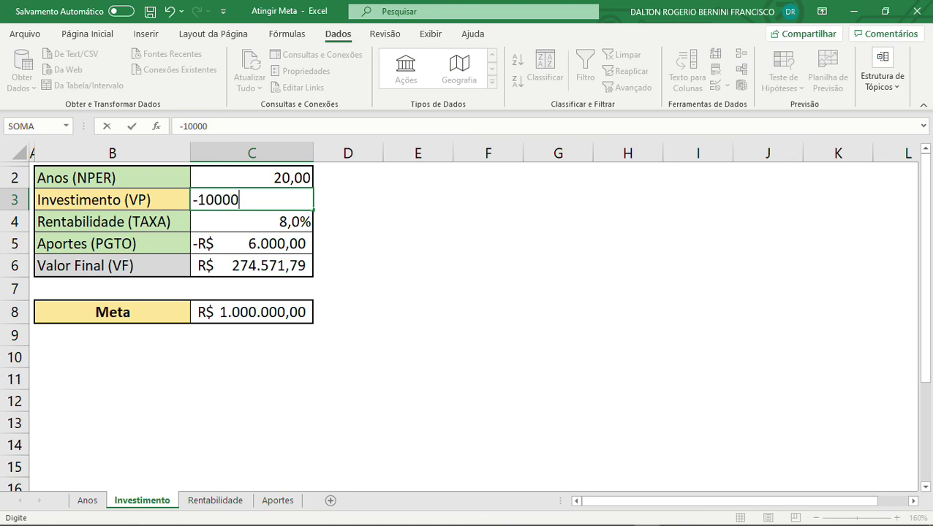
pyautogui.press('Return')
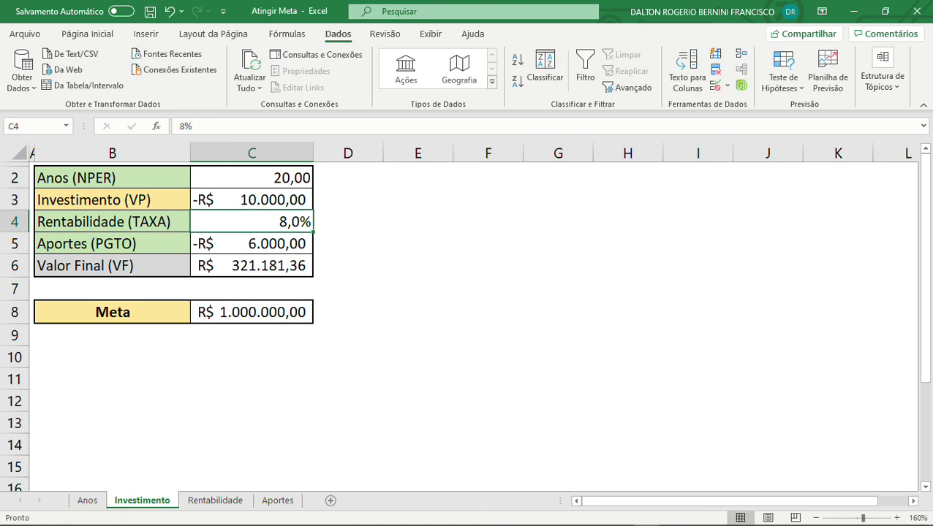
pyautogui.click(252, 266)
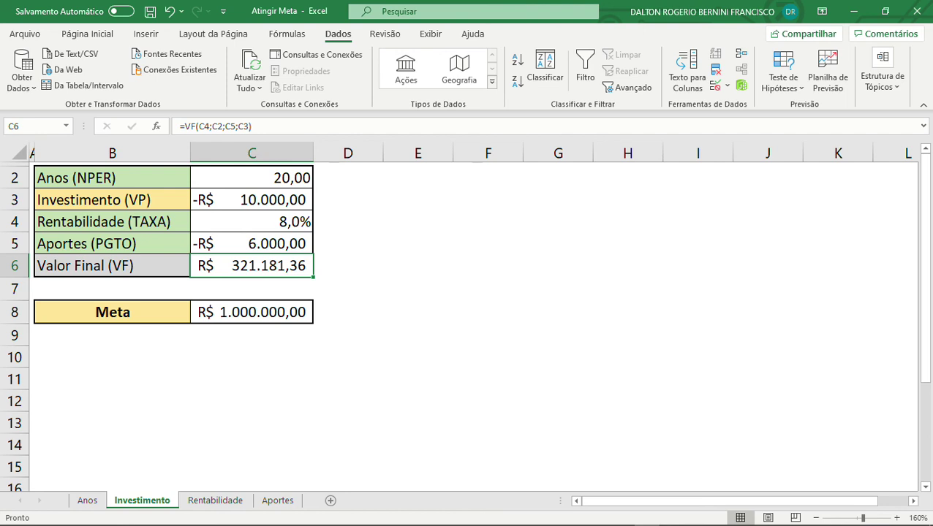
pyautogui.click(251, 199)
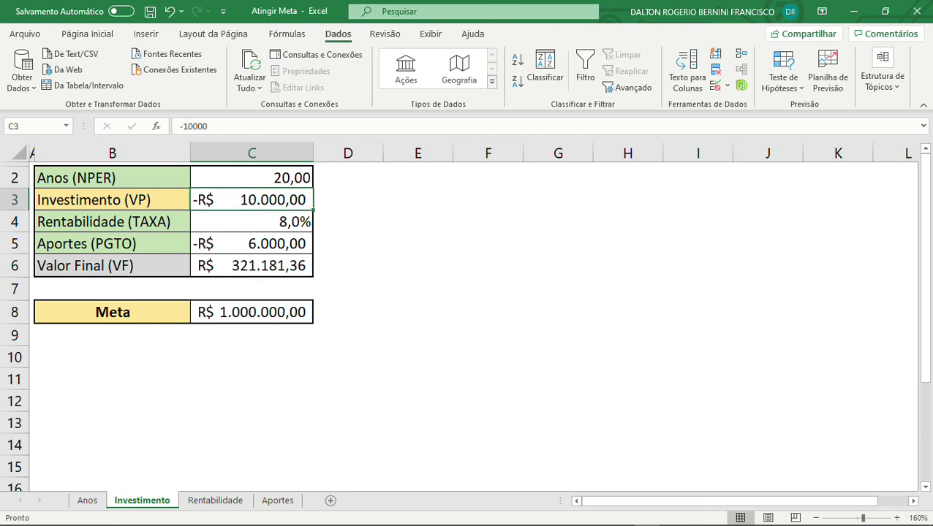
pyautogui.press('Delete')
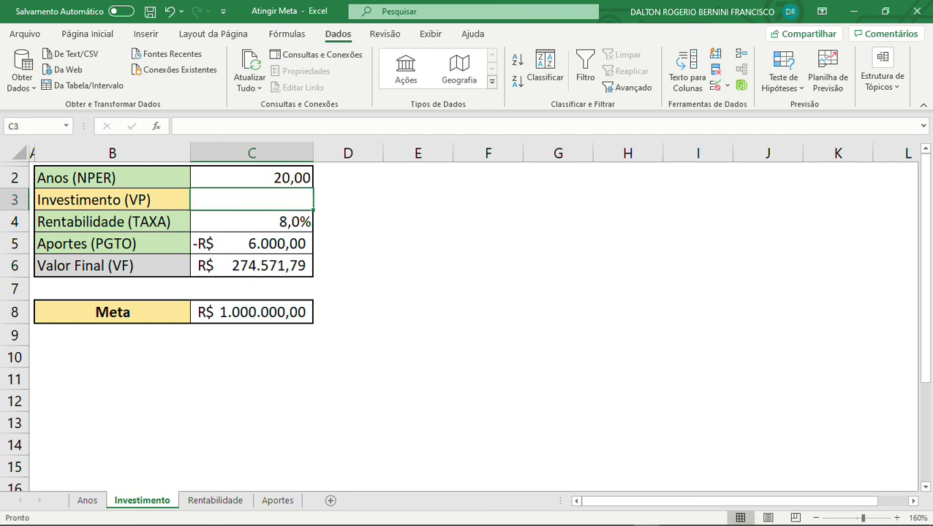
# - Check the VF formula in C6 against the blank Investimento (VP) cell C3
pyautogui.click(252, 266)
pyautogui.click(418, 244)
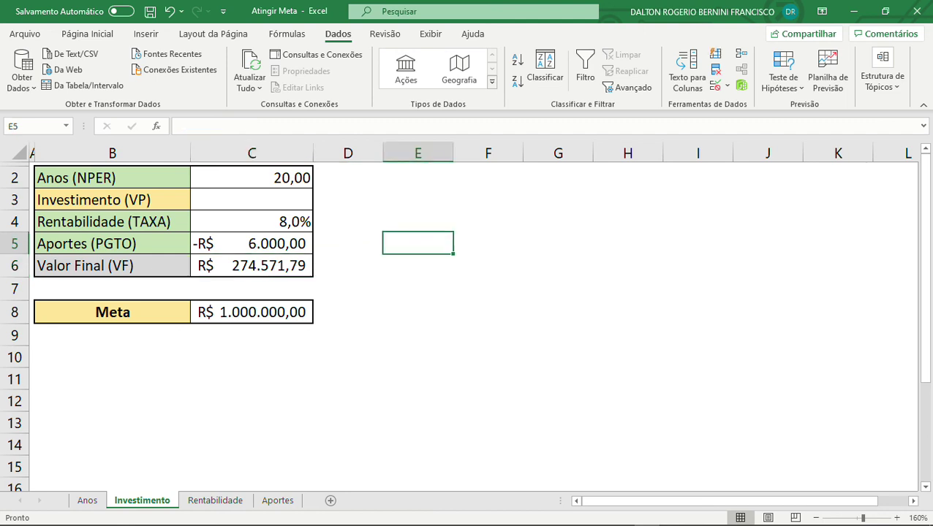
pyautogui.click(252, 199)
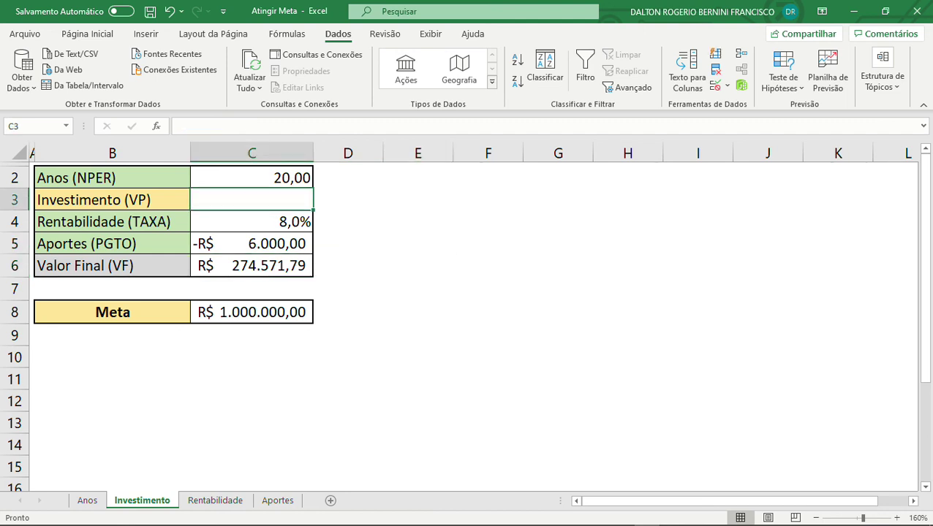
pyautogui.click(252, 267)
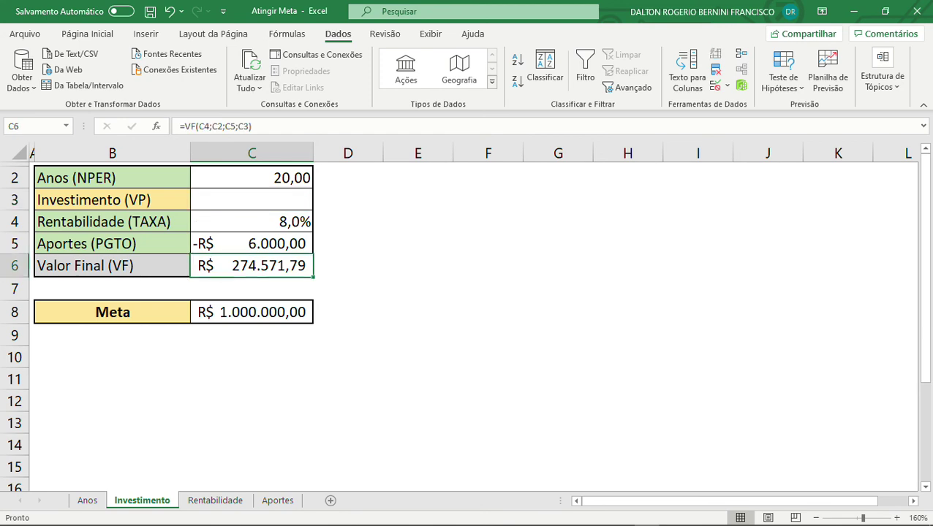
pyautogui.click(252, 200)
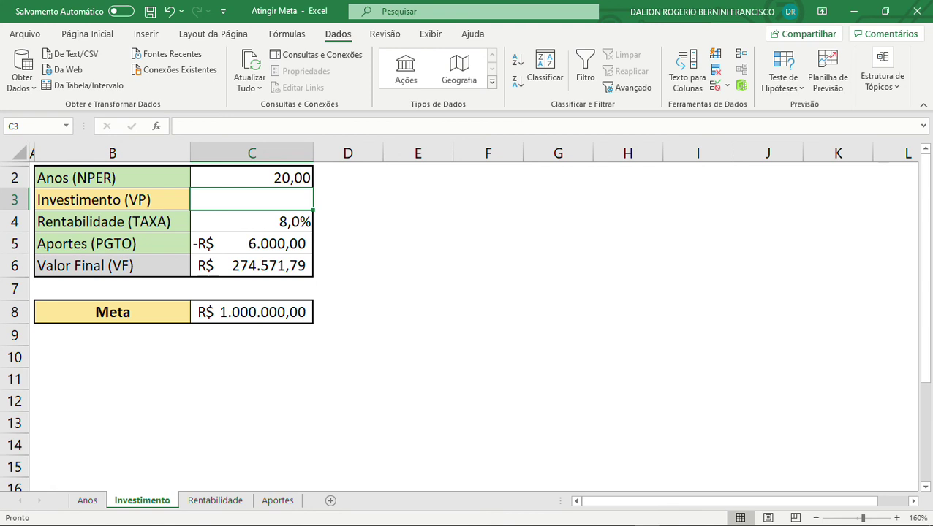
# - Review the VF formula in C6, the investment, blank rate and contribution cells on the Rentabilidade sheet
pyautogui.click(210, 500)
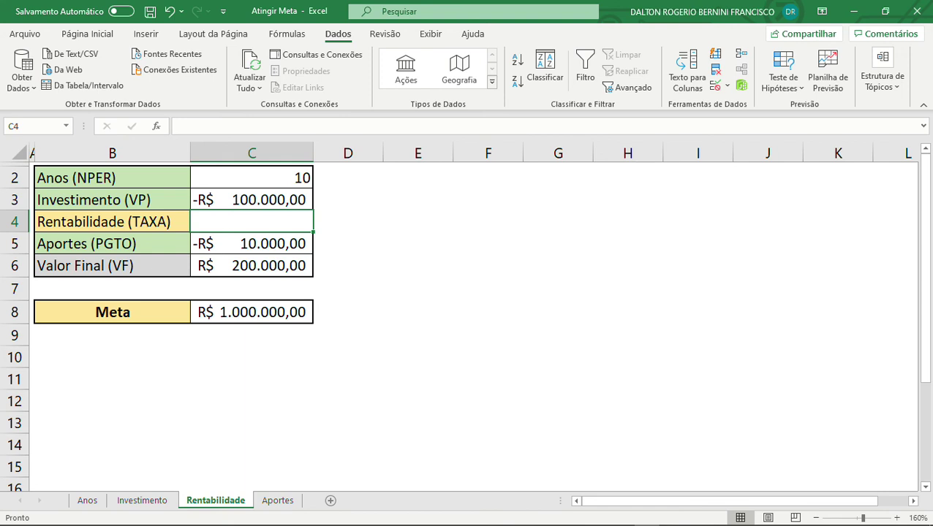
pyautogui.click(251, 265)
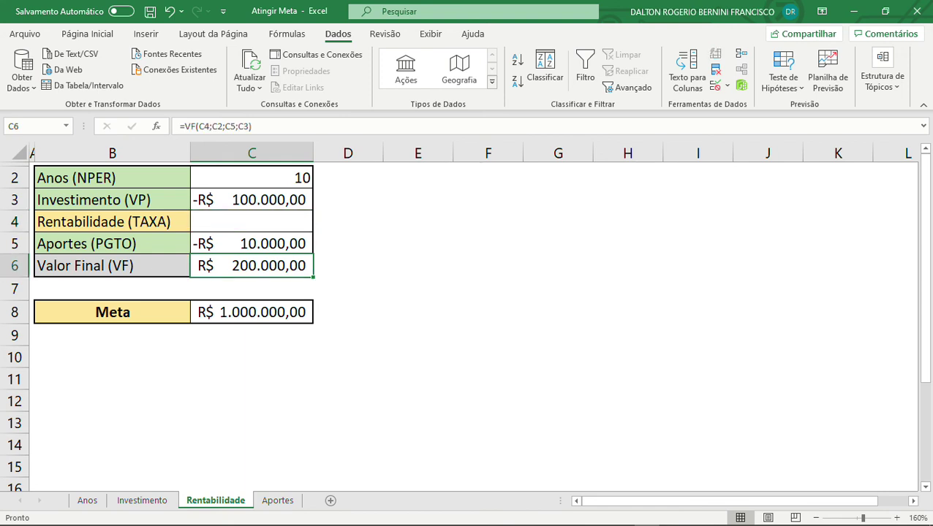
pyautogui.click(252, 200)
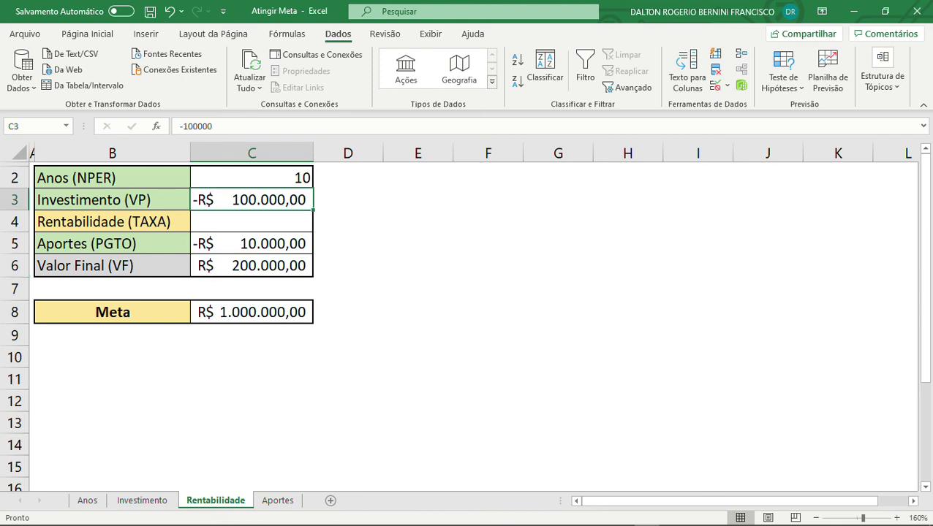
pyautogui.click(251, 221)
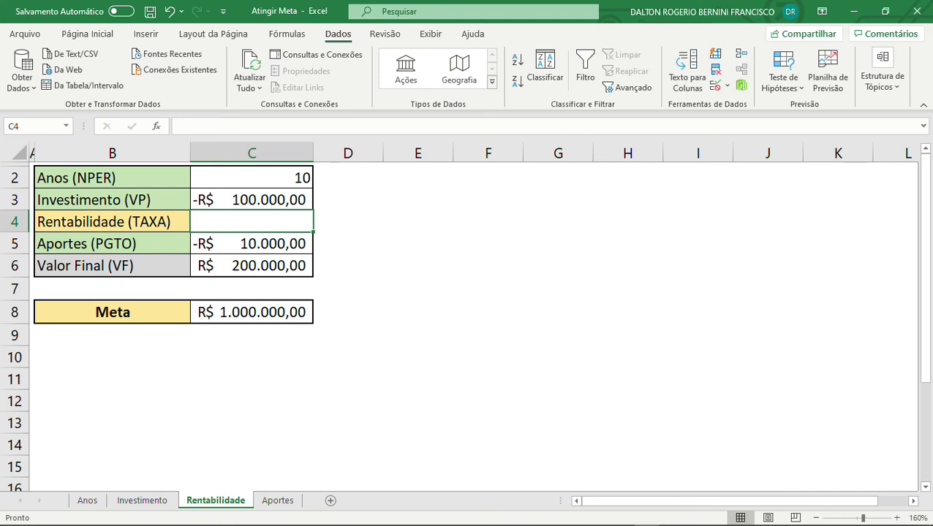
pyautogui.click(251, 244)
# - Try 2% and 10% as Rentabilidade (TAXA) in C4, checking Valor Final (VF), and clear C4 again
pyautogui.click(252, 222)
pyautogui.write('2')
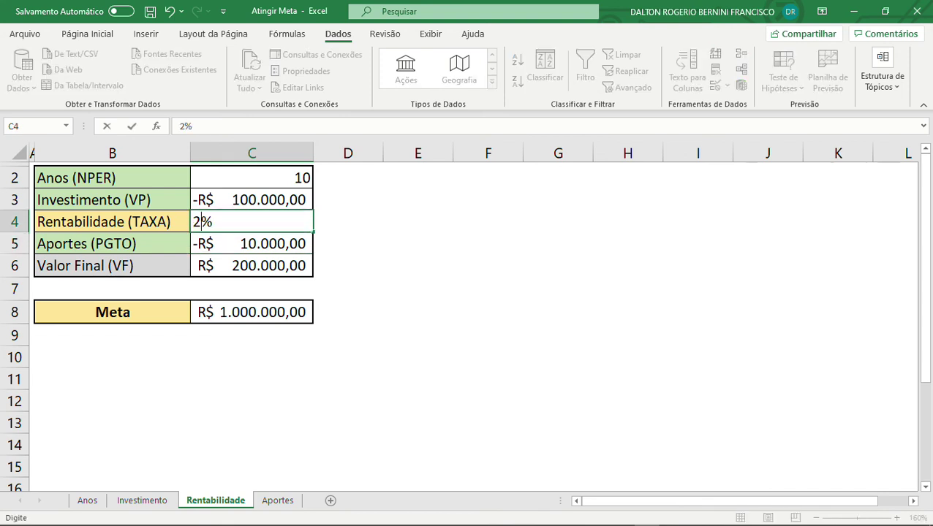
pyautogui.press('Return')
pyautogui.click(251, 222)
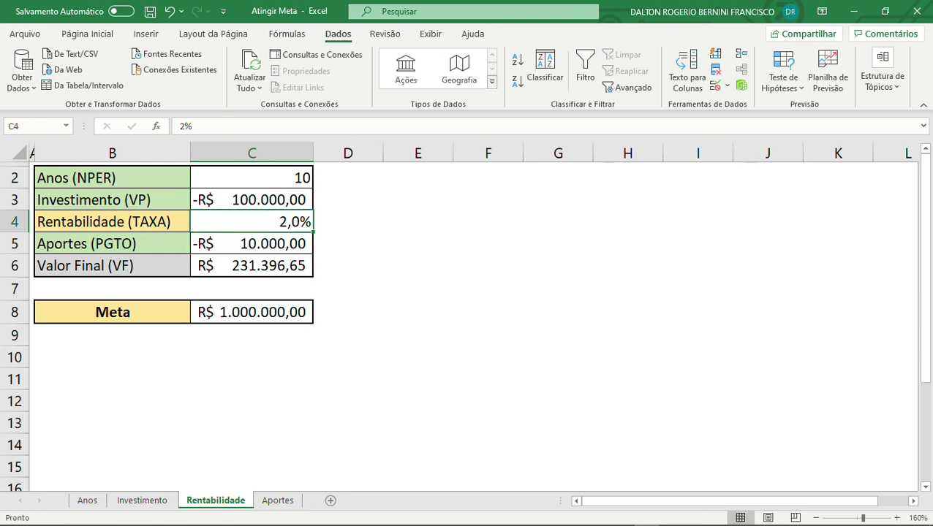
pyautogui.write('10')
pyautogui.press('Return')
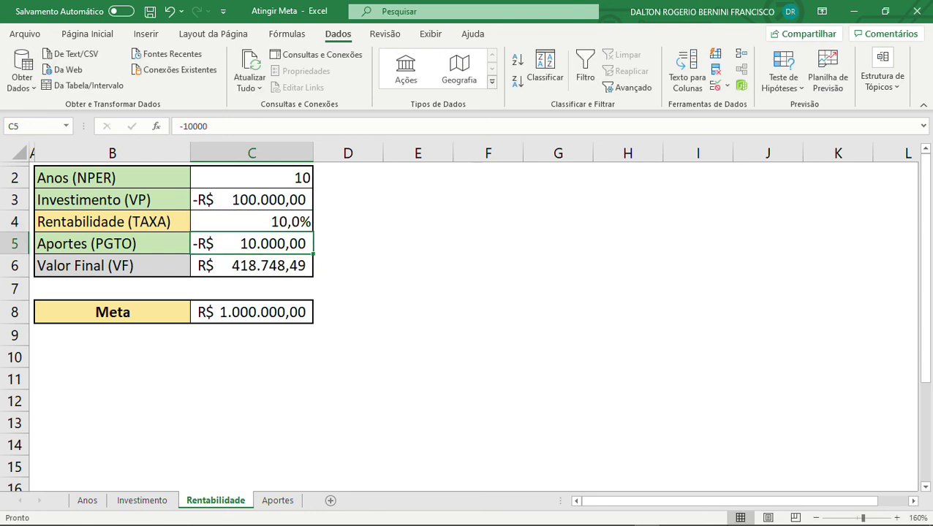
pyautogui.click(252, 222)
pyautogui.press('Delete')
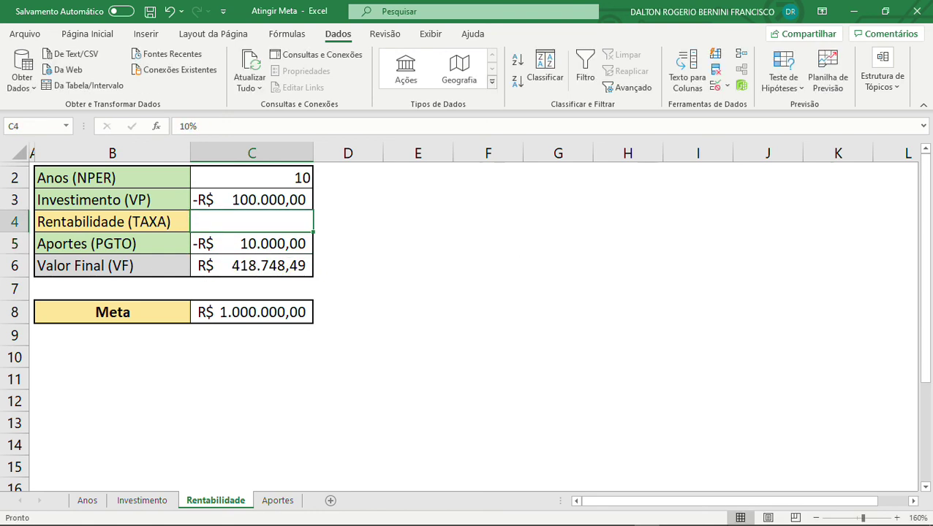
pyautogui.press('Down')
pyautogui.press('Up')
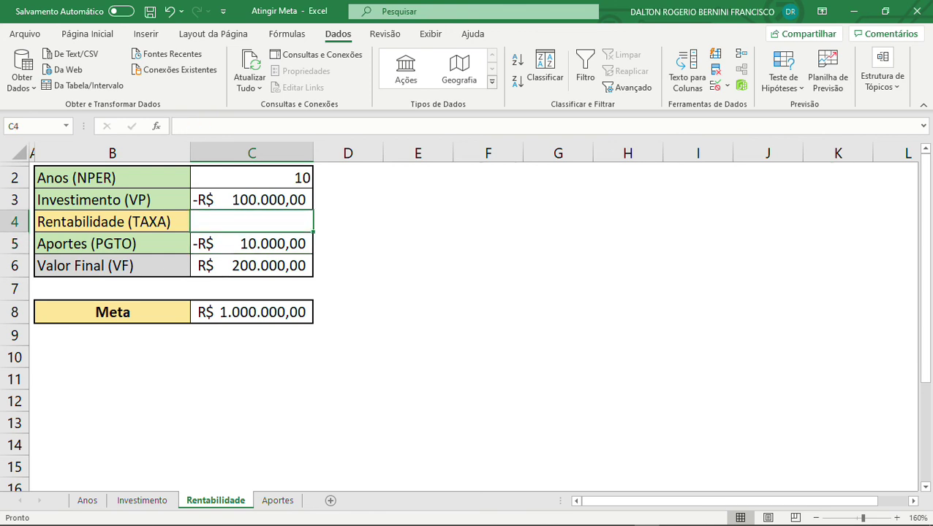
# - Check the blank Aportes (PGTO) and Anos cells on the Aportes sheet against the input cells on the Rentabilidade sheet
pyautogui.click(278, 501)
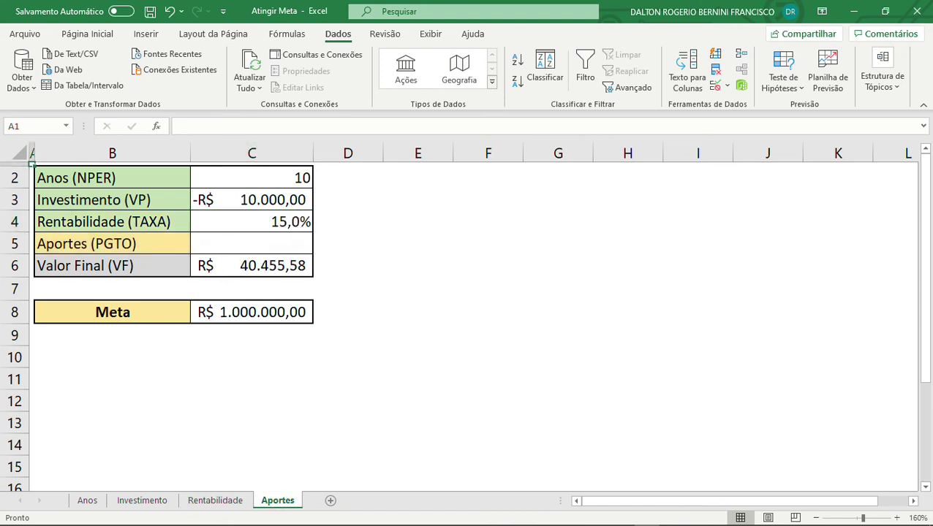
pyautogui.click(252, 244)
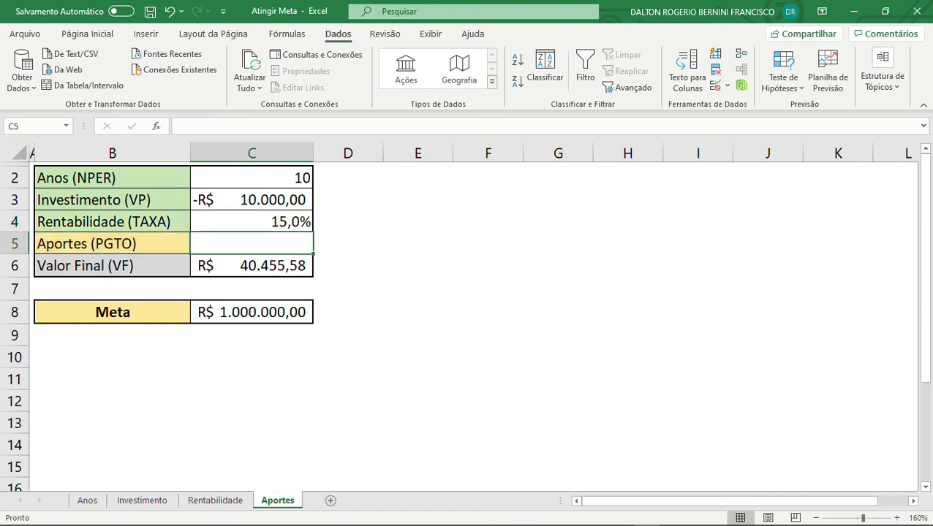
pyautogui.click(252, 178)
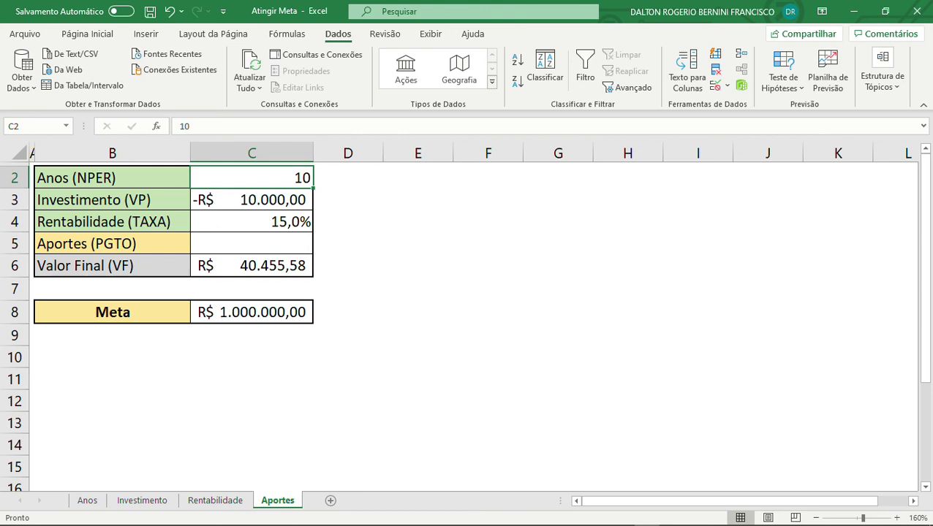
pyautogui.click(215, 502)
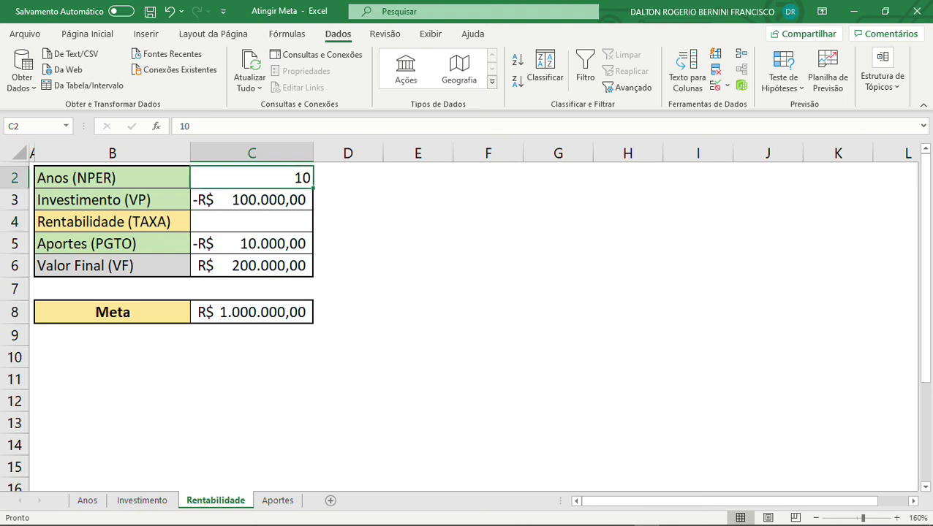
pyautogui.click(251, 221)
pyautogui.click(252, 244)
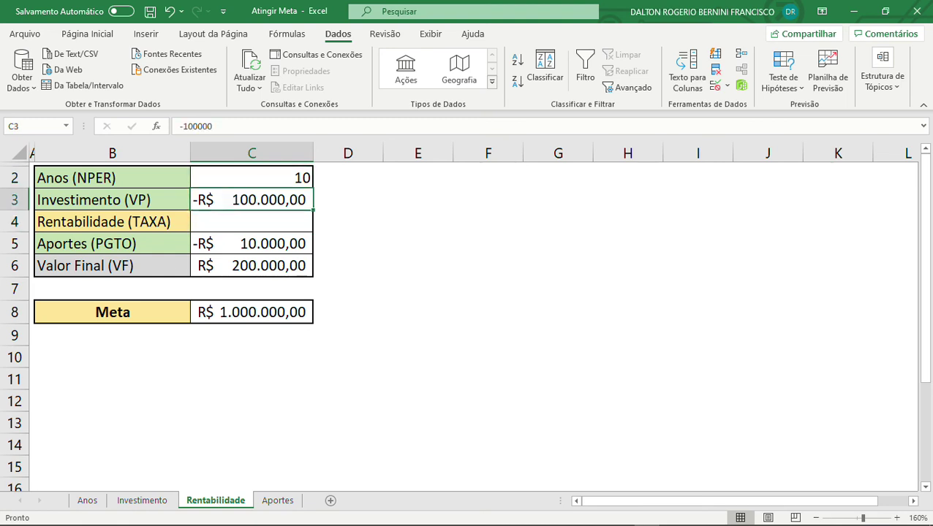
pyautogui.click(252, 266)
# - Return to the Aportes sheet and review its Investimento (VP) in C3 and Rentabilidade (TAXA) in C4
pyautogui.click(278, 501)
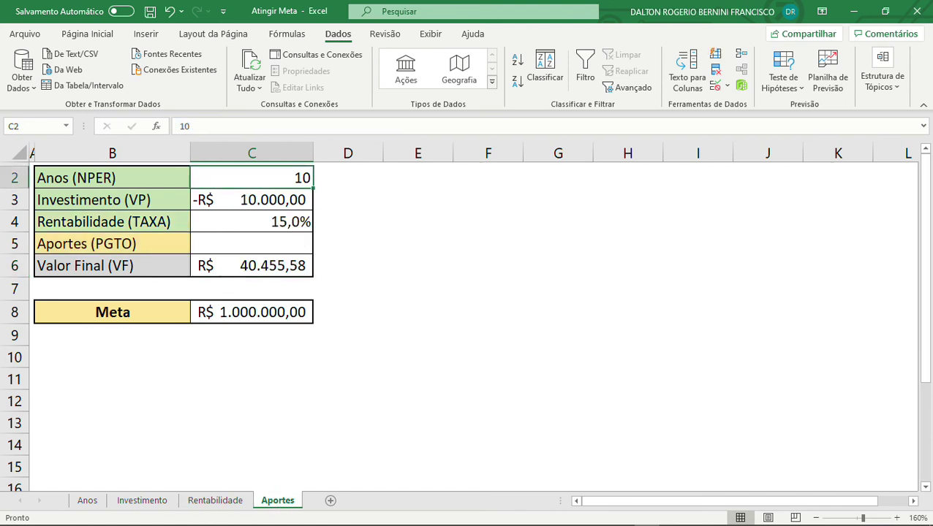
pyautogui.click(251, 199)
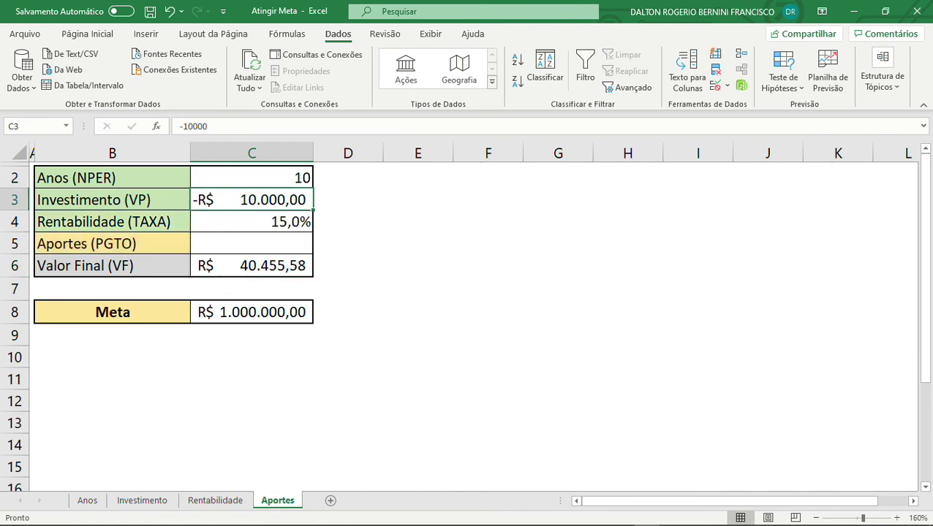
pyautogui.click(252, 221)
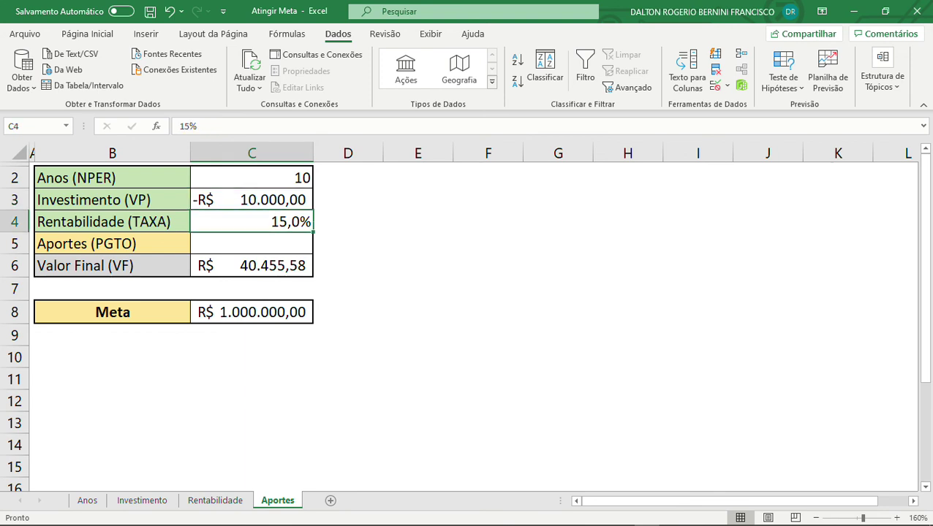
# - Try -5000 as Aportes (PGTO) in C5 on the Aportes sheet and check Valor Final (VF)
pyautogui.click(252, 243)
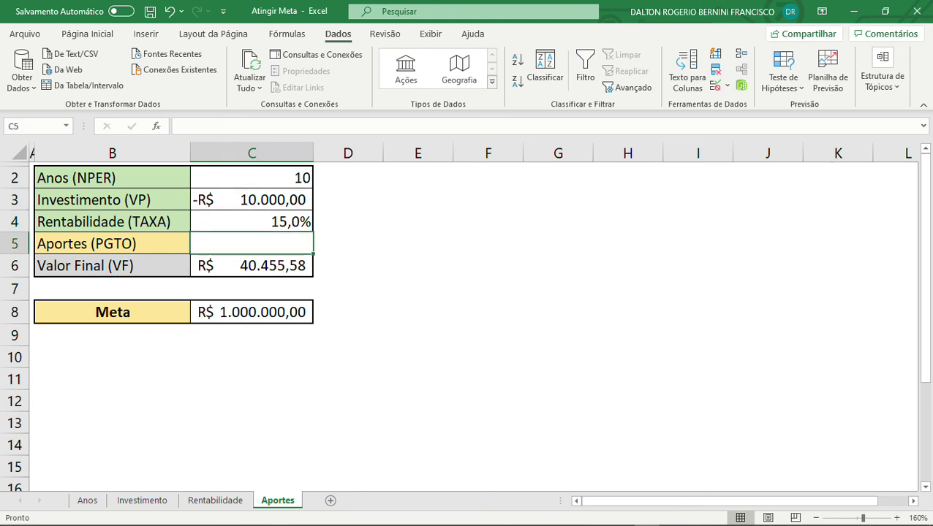
pyautogui.write('5000')
pyautogui.press('BackSpace')
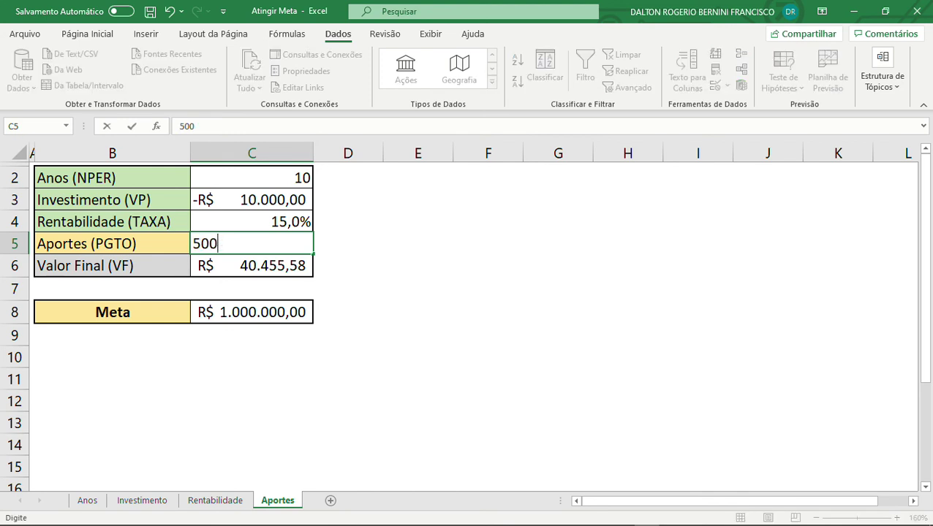
pyautogui.press('BackSpace')
pyautogui.press('BackSpace')
pyautogui.press('BackSpace')
pyautogui.write('-')
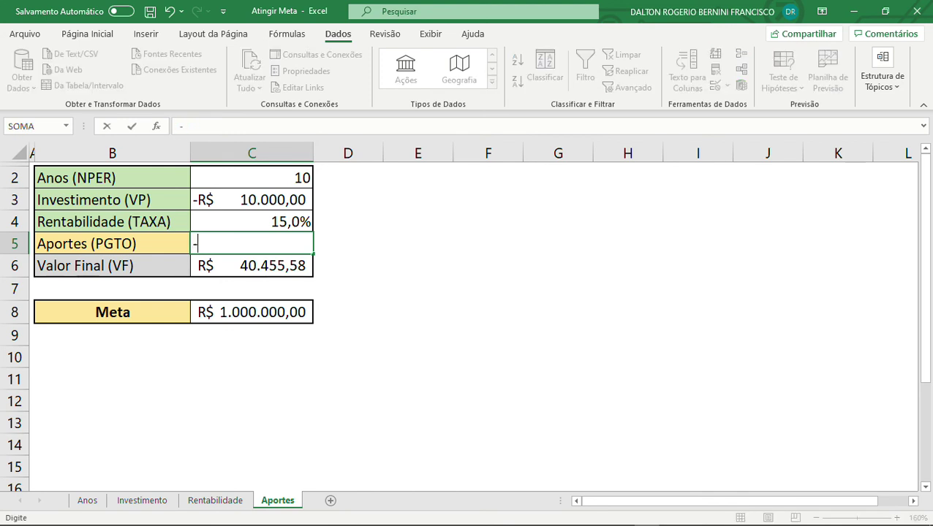
pyautogui.write('5000')
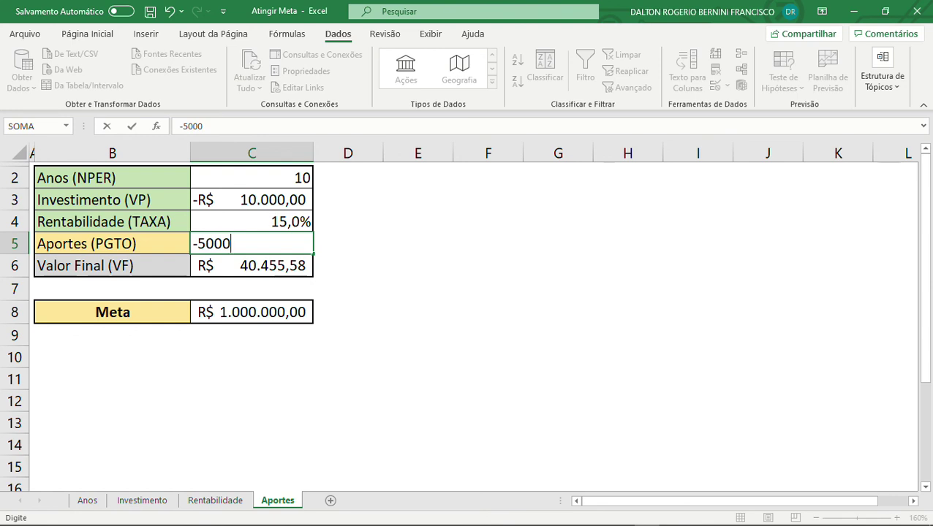
pyautogui.press('Return')
pyautogui.press('Up')
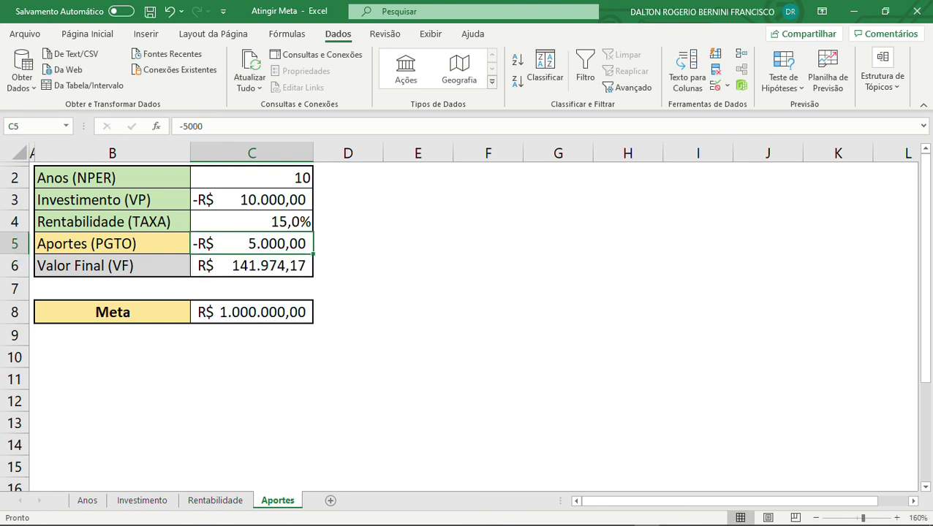
# - Try -20000 as Aportes (PGTO) in C5, check Valor Final (VF), and clear C5 again
pyautogui.write('-R$ 20.0')
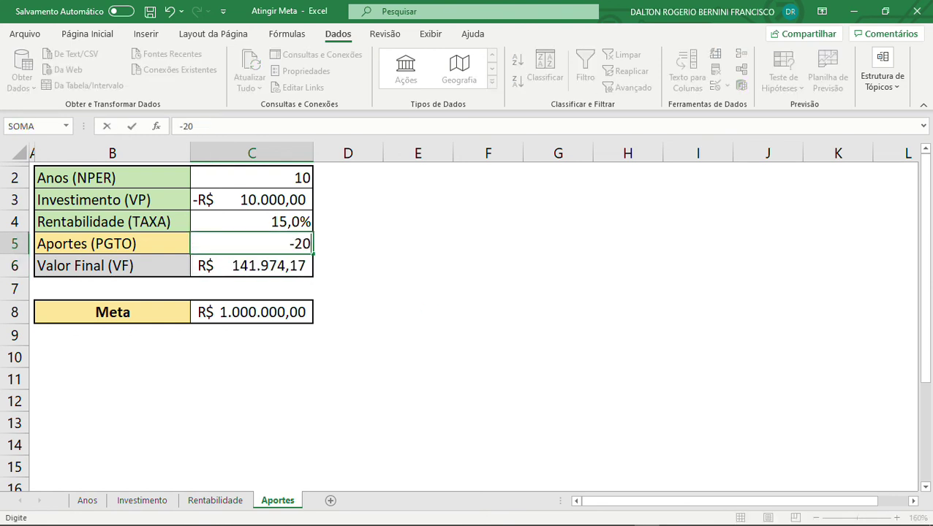
pyautogui.write('000')
pyautogui.press('Return')
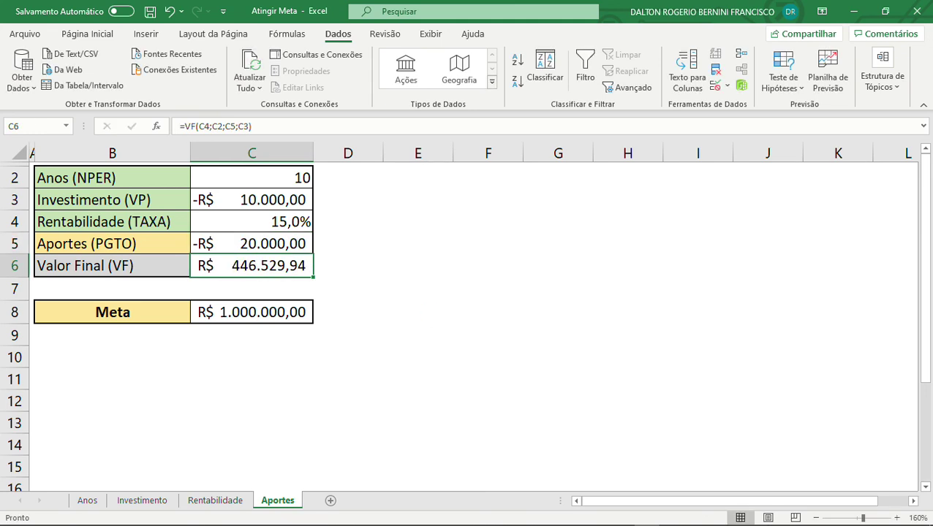
pyautogui.press('Up')
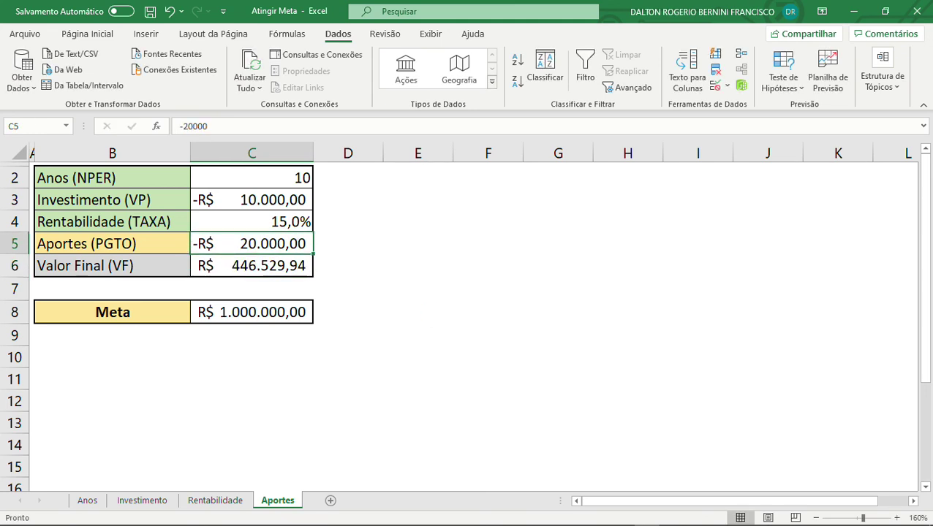
pyautogui.press('Delete')
pyautogui.press('Up')
pyautogui.press('Down')
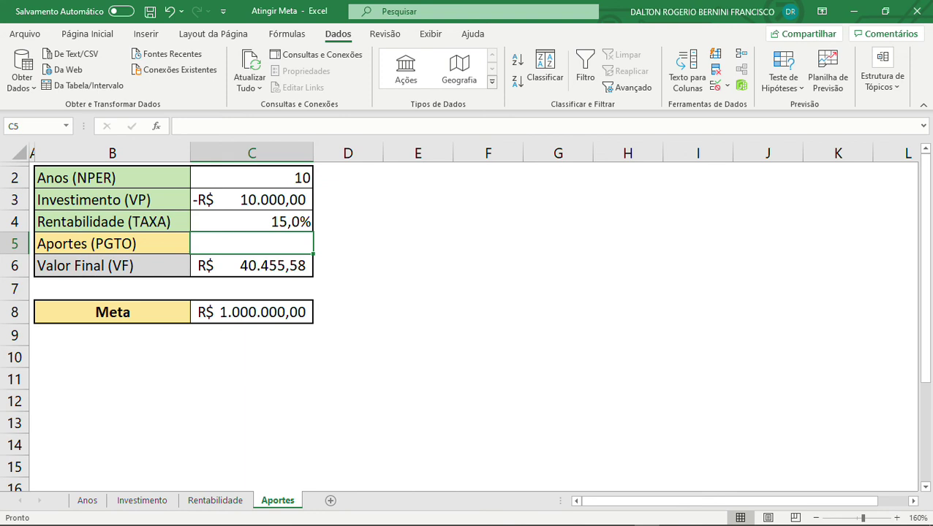
# - Look through the Investimento, Rentabilidade and Aportes sheets and return to the Anos sheet
pyautogui.click(165, 503)
pyautogui.click(202, 504)
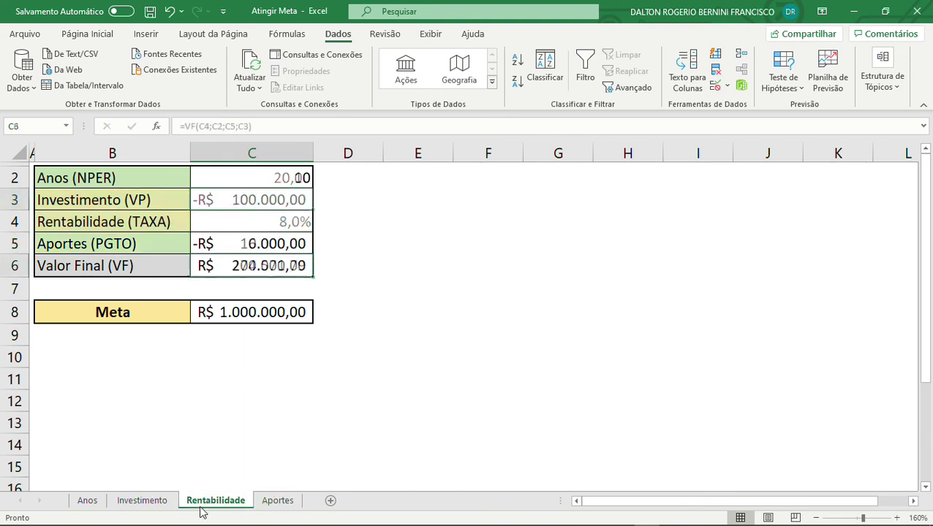
pyautogui.click(292, 503)
pyautogui.click(285, 489)
pyautogui.click(210, 502)
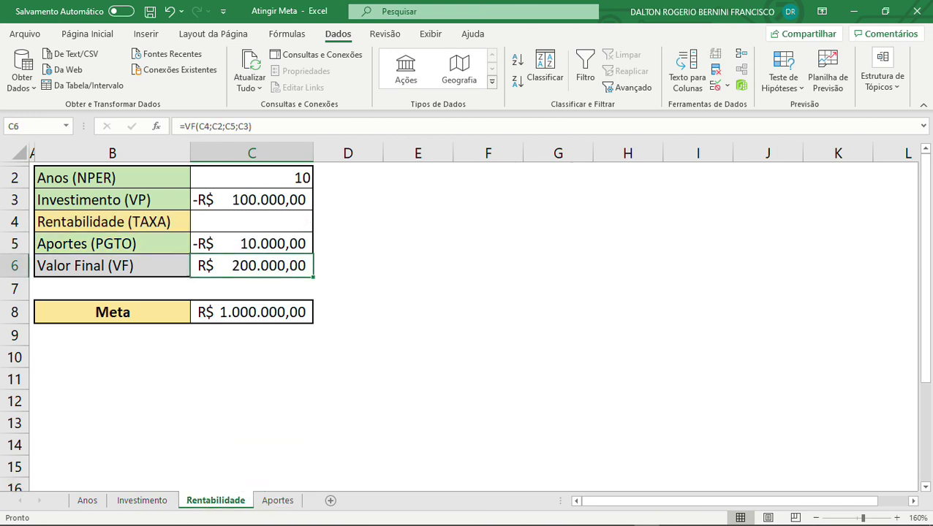
pyautogui.click(417, 422)
pyautogui.click(487, 313)
pyautogui.click(418, 265)
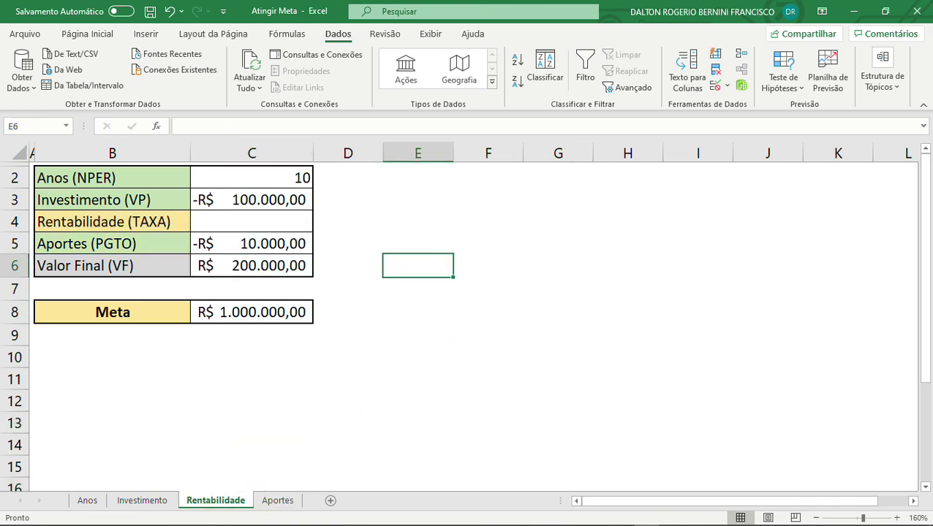
pyautogui.click(138, 503)
pyautogui.click(87, 501)
pyautogui.click(348, 378)
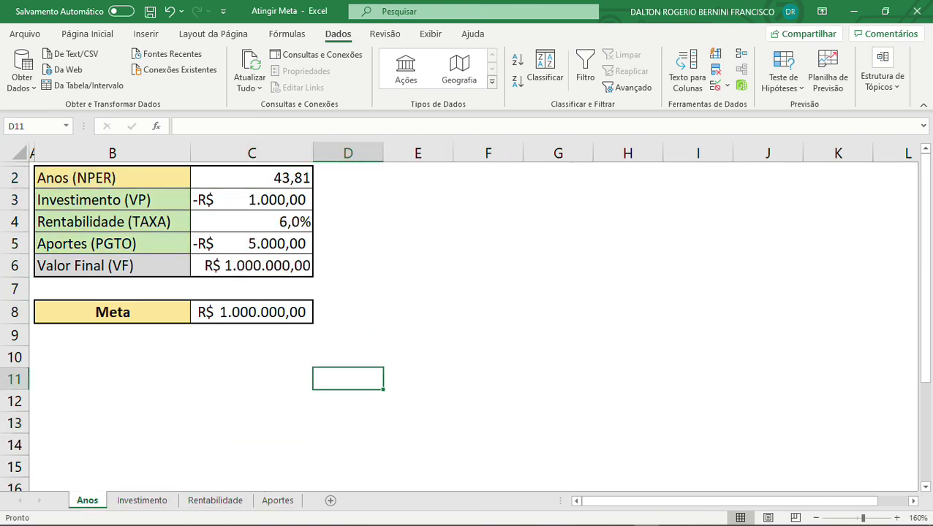